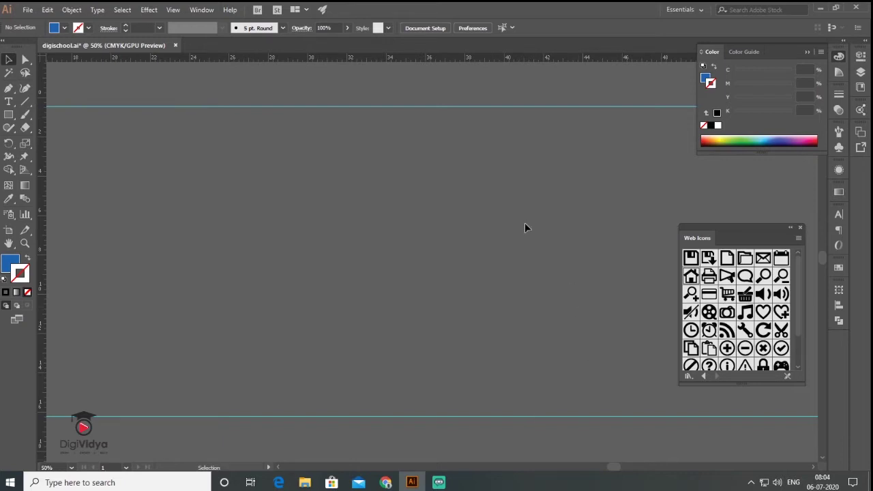
Step: Create a new A3 portrait print document in inches, 11.693 × 16.535 in
left_click(27, 12)
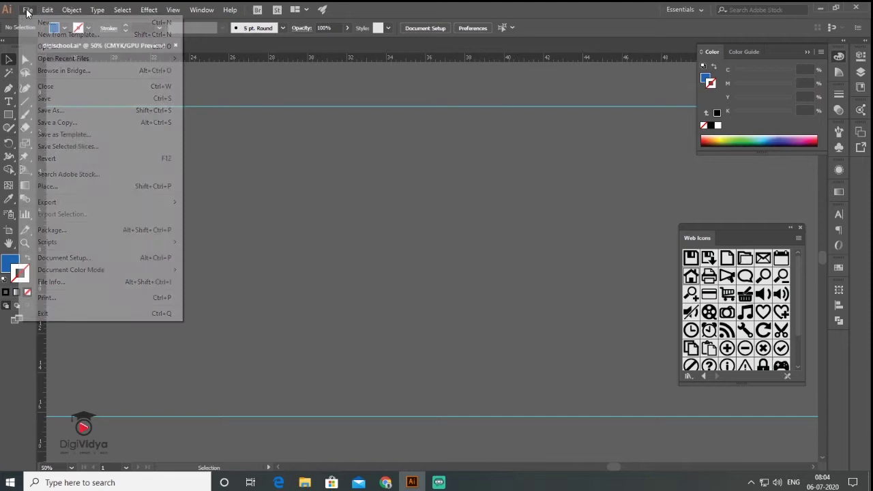
left_click(31, 22)
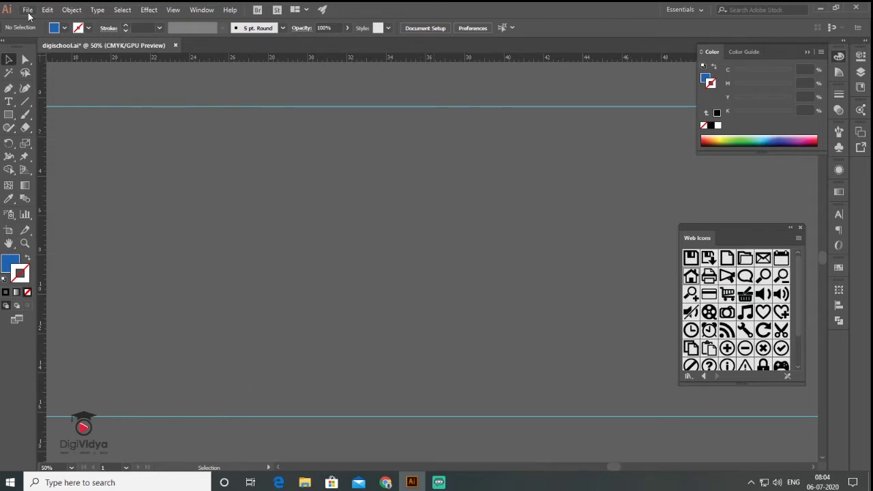
key("ctrl+n")
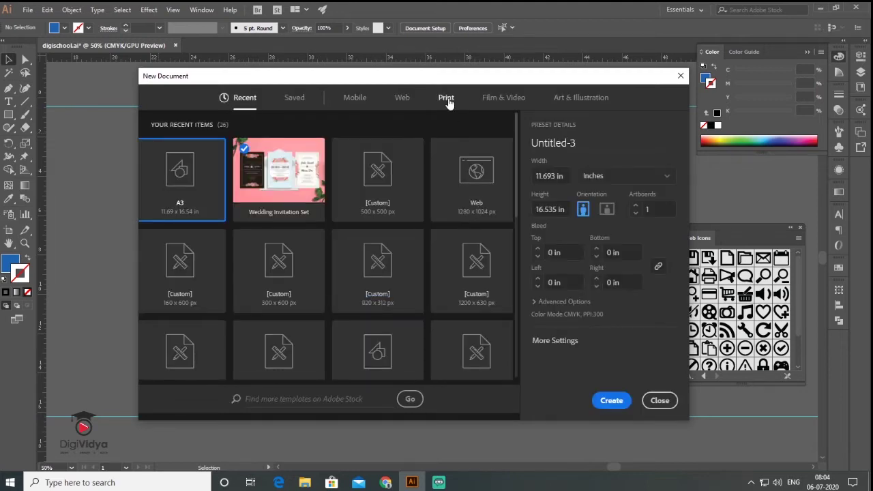
left_click(447, 99)
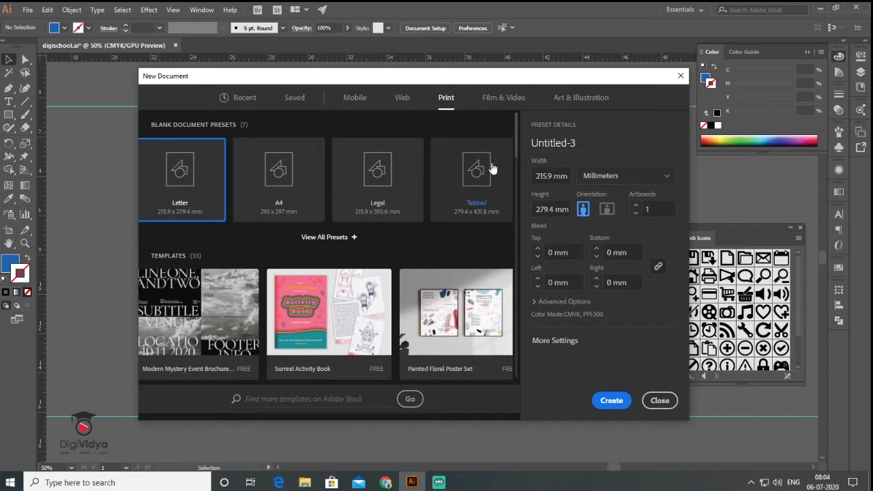
left_click(327, 237)
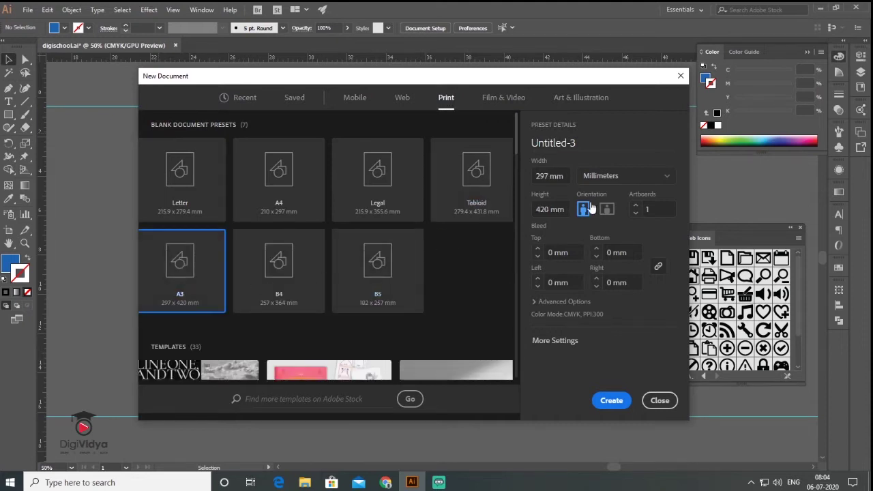
left_click(620, 179)
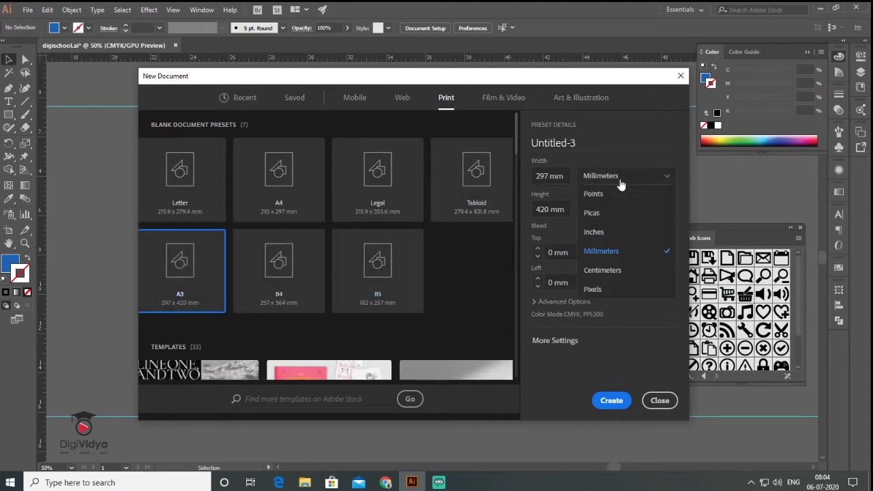
left_click(614, 233)
left_click(614, 404)
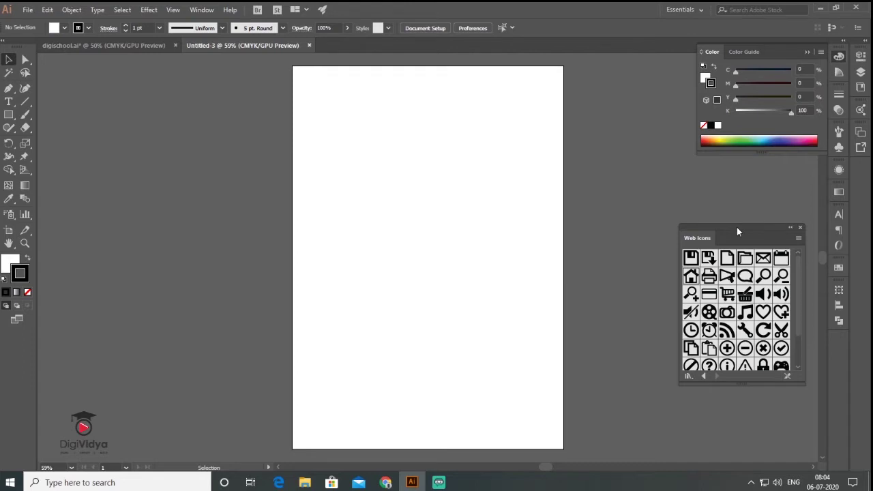
Step: Move the Web Icons panel aside and show rulers around the canvas
left_click_drag(737, 227, 761, 164)
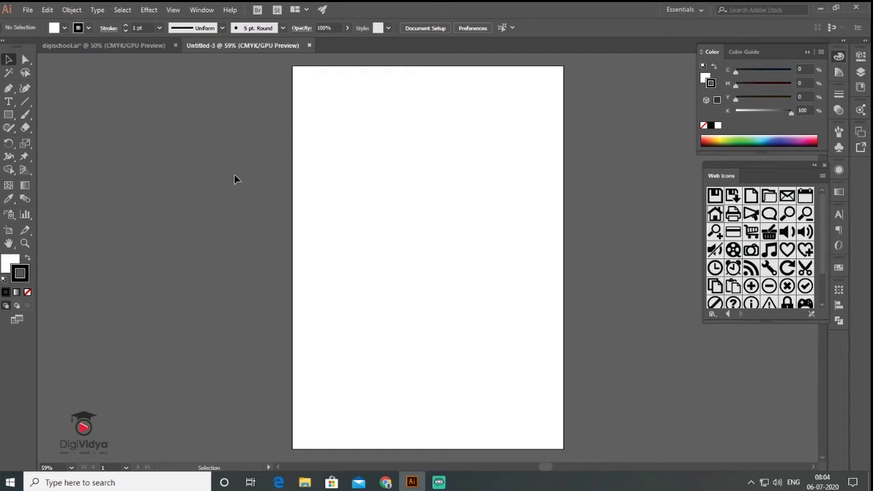
left_click(174, 10)
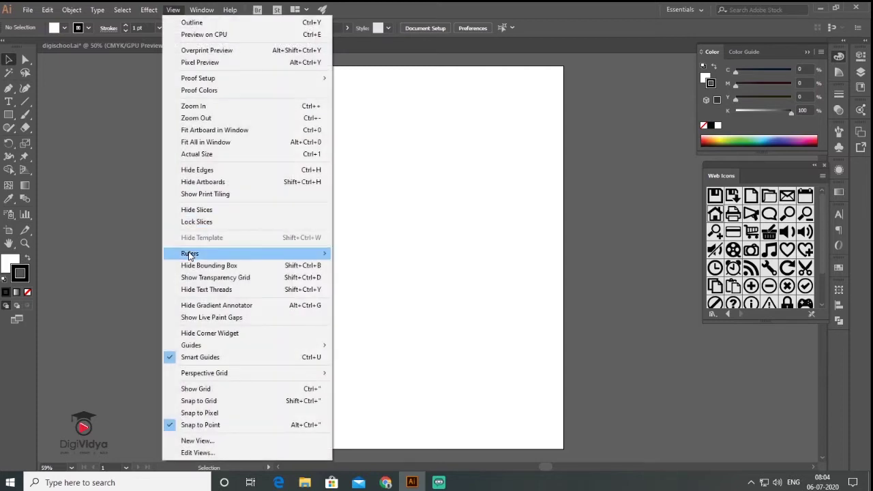
left_click(402, 253)
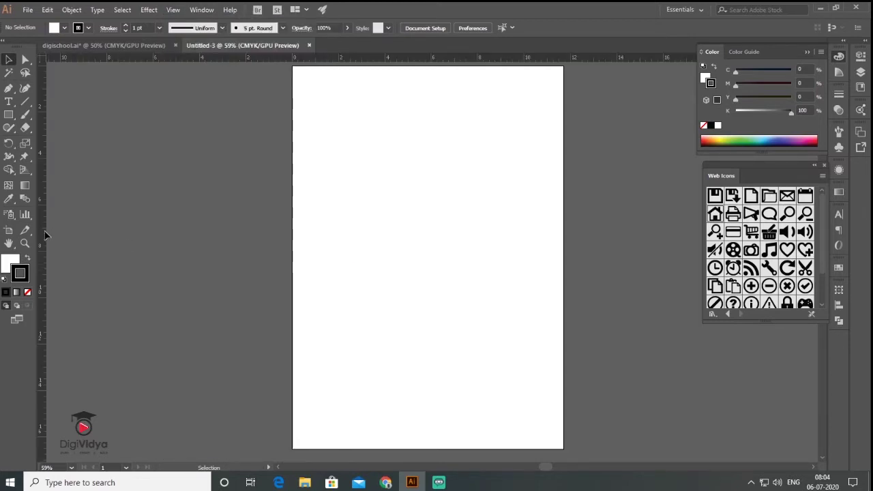
Step: Drag margin guides to the left, top and bottom edges of the page
left_click_drag(317, 277, 304, 281)
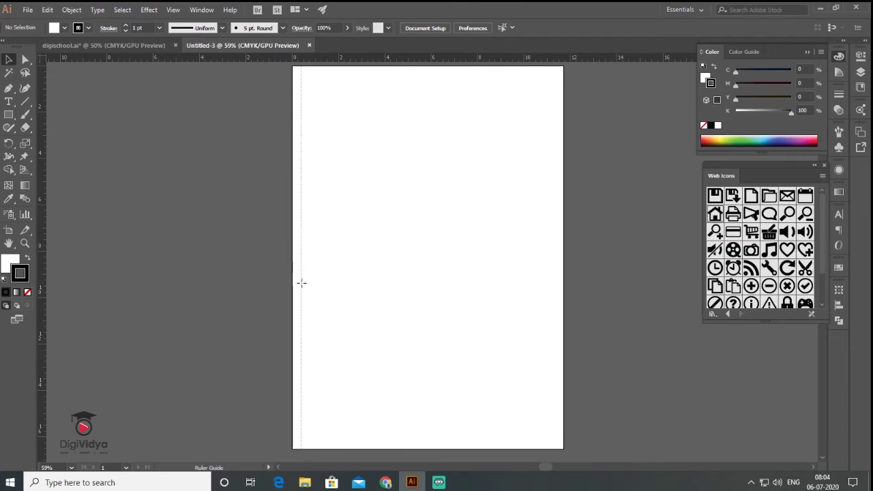
left_click_drag(395, 66, 394, 77)
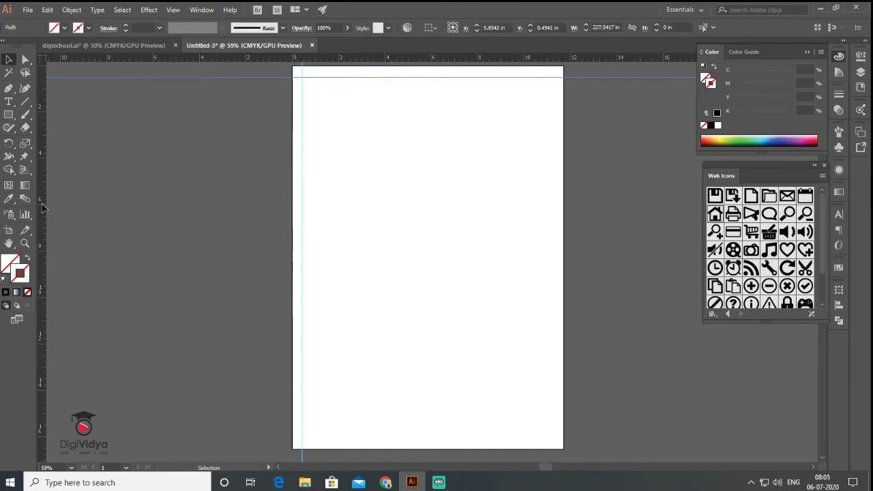
left_click_drag(574, 57, 591, 439)
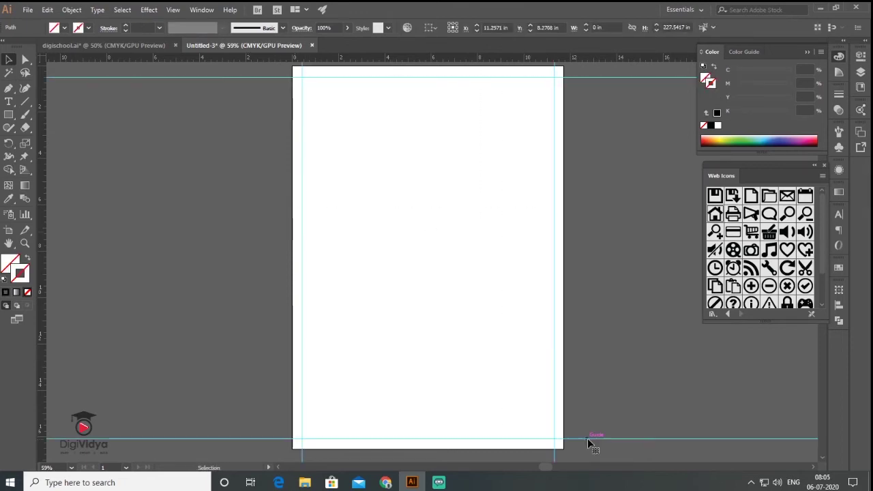
left_click(24, 116)
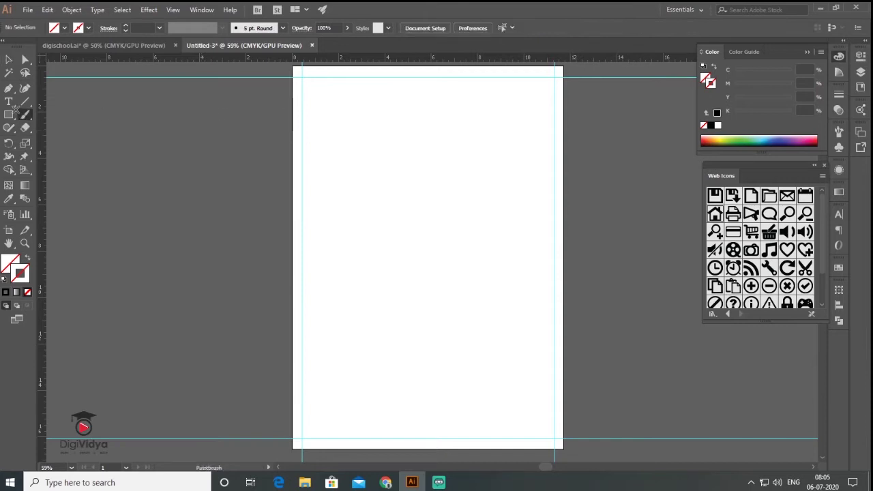
Step: Draw a full-width rectangle band and duplicate it further down the page
left_click_drag(292, 113, 559, 228)
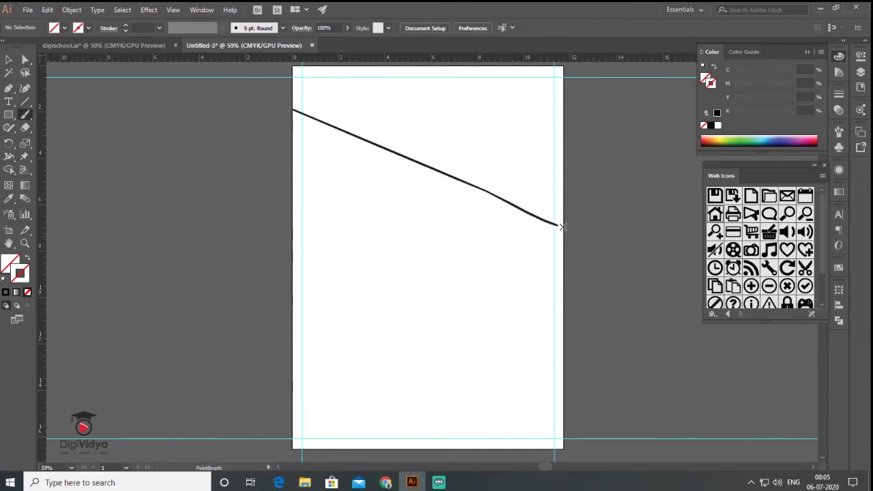
key("m")
left_click_drag(293, 103, 564, 200)
left_click(9, 61)
left_click_drag(412, 204, 411, 414)
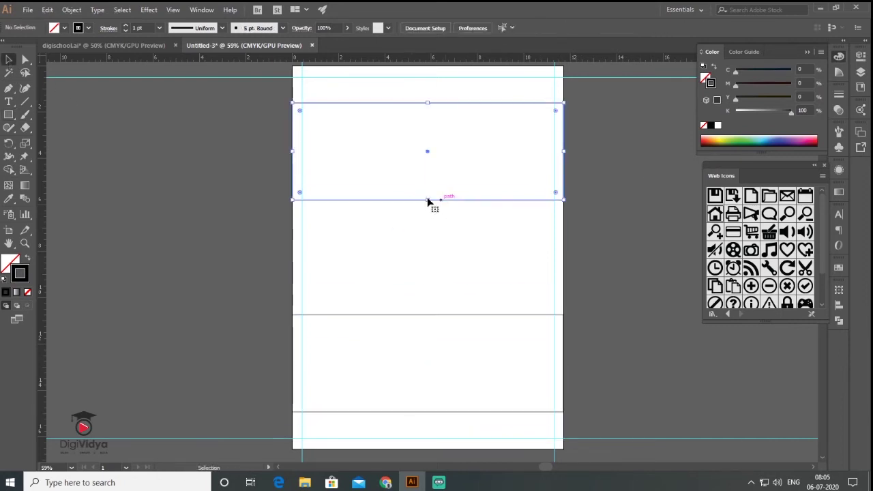
Step: Draw a tall narrow column rectangle at the page's right and a small square beside the page
left_click(428, 201)
key("m")
left_click_drag(466, 66, 563, 449)
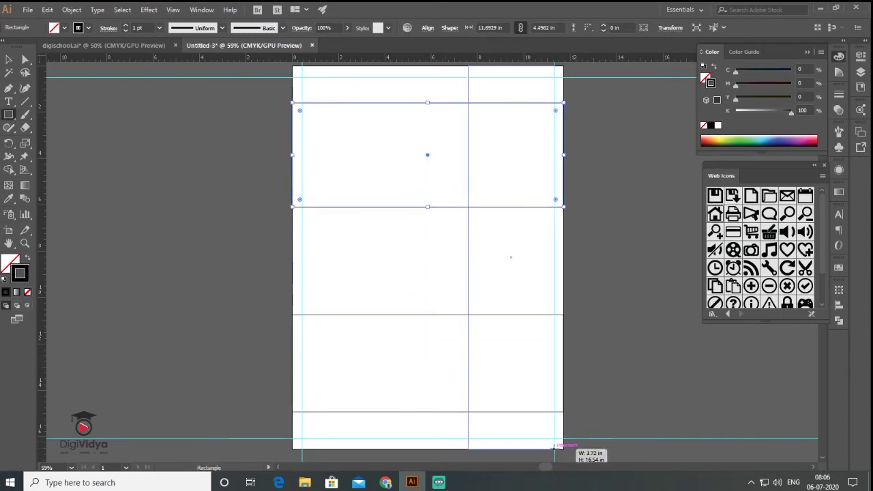
left_click(8, 60)
left_click(430, 314)
left_click(430, 207)
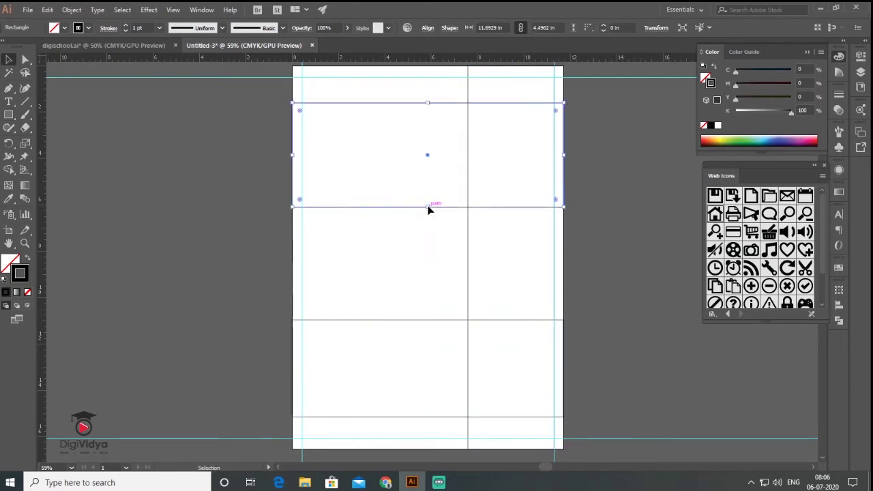
left_click(618, 333)
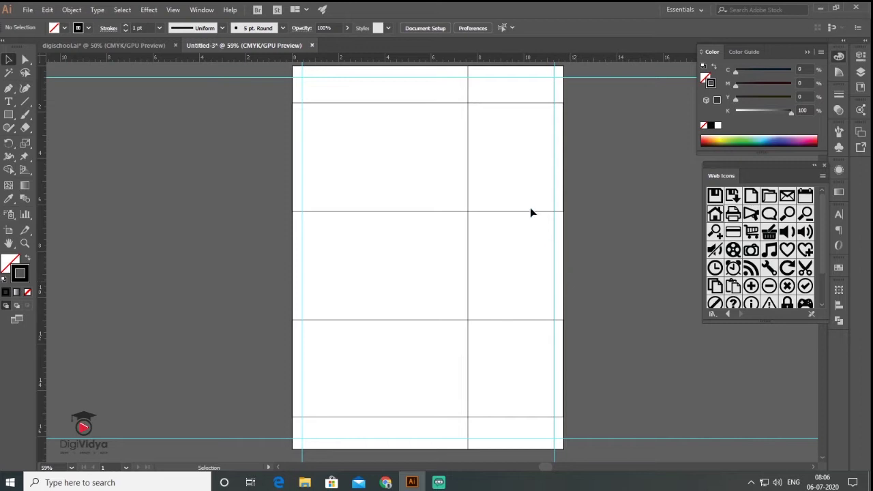
key("m")
left_click_drag(116, 211, 151, 225)
Step: Move the seven colour swatch squares down and left beside the page
key("v")
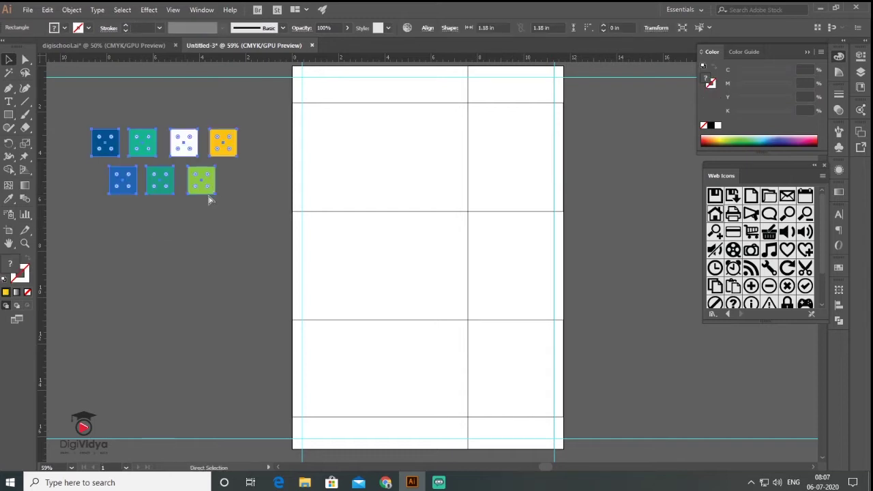
key("v")
left_click(207, 233)
left_click_drag(200, 179, 192, 221)
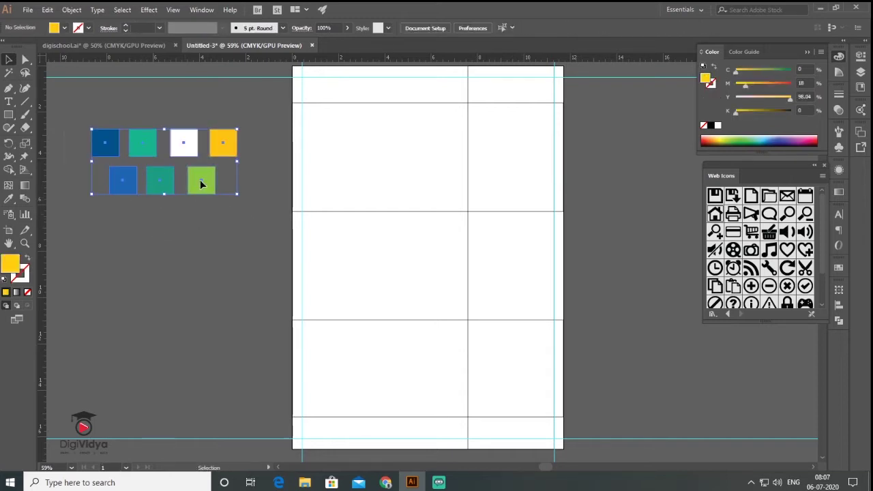
left_click(210, 301)
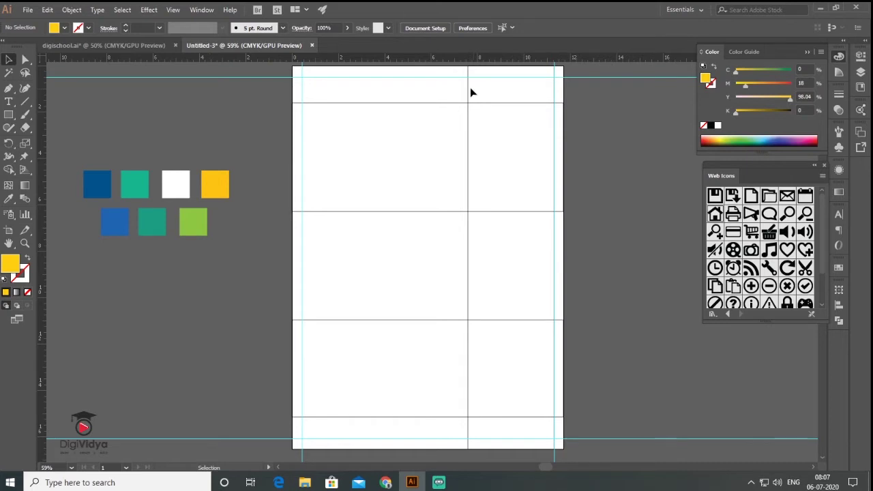
Step: Fill the top-right header column dark blue and extend it to the page top
left_click(518, 136)
left_click(9, 198)
left_click(97, 184)
left_click(7, 61)
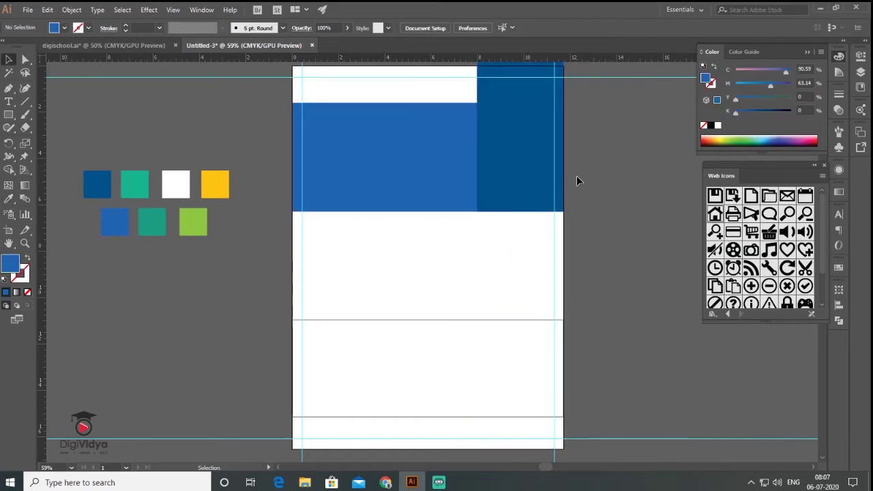
scroll(530, 146, "up", 5)
scroll(537, 332, "up", 5)
left_click_drag(538, 333, 538, 331)
Step: Adjust snapping and align the dark blue column's right edge with the page edge
left_click(173, 10)
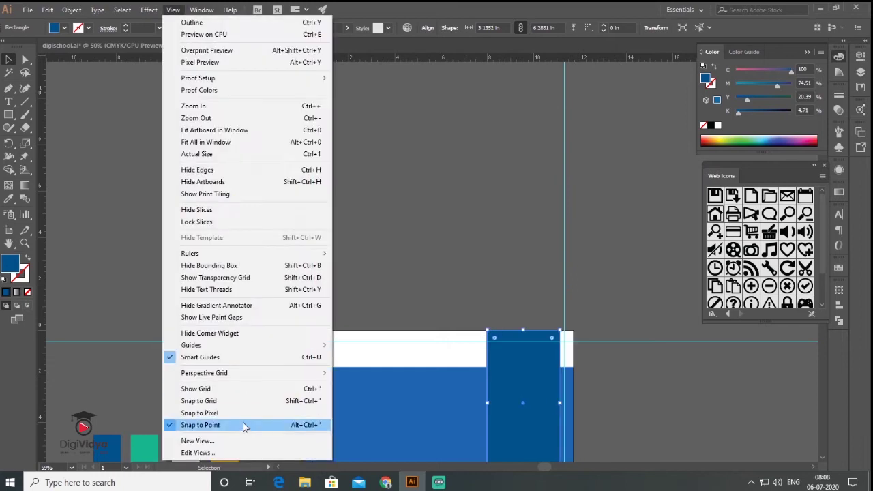
left_click(244, 404)
left_click_drag(573, 404, 567, 404)
left_click(173, 9)
left_click(198, 412)
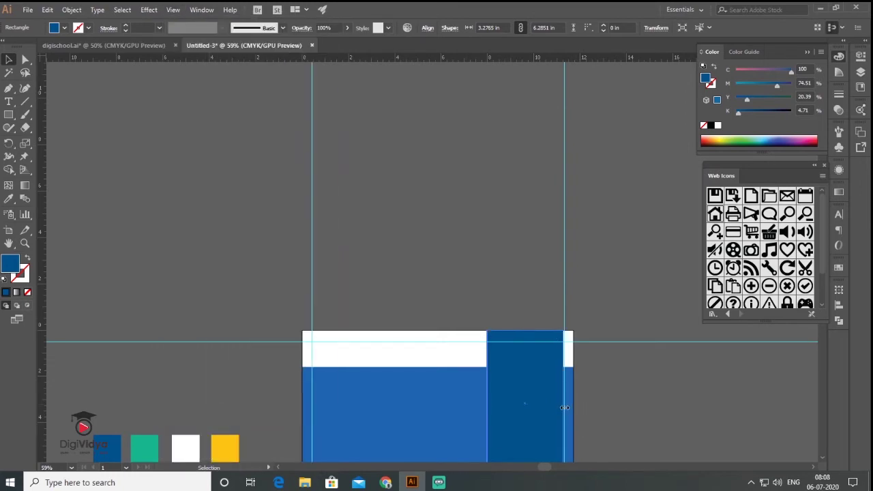
scroll(567, 405, "up", 6)
left_click(173, 9)
left_click(187, 426)
left_click(174, 10)
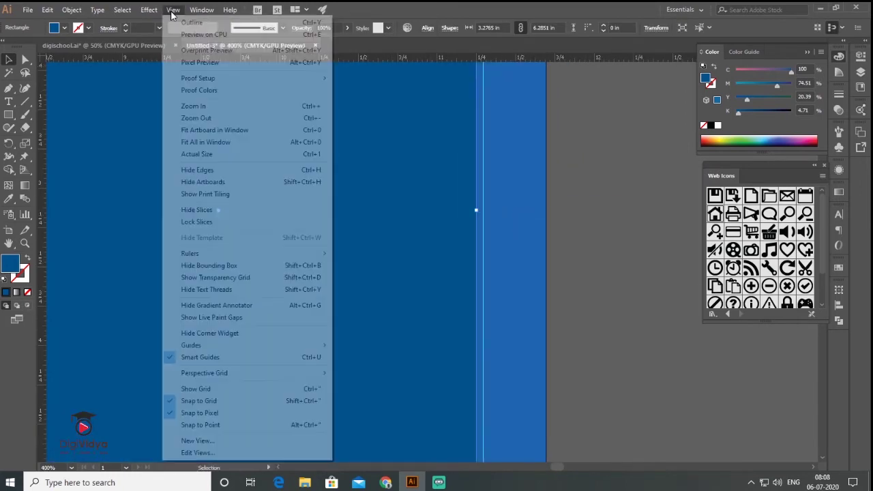
left_click_drag(503, 221, 496, 212)
left_click(173, 9)
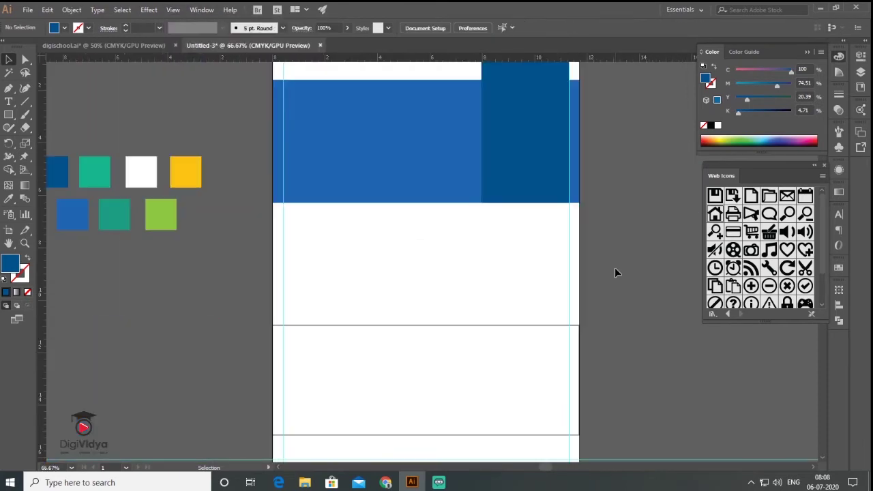
Step: Duplicate the column downward as a teal block and a shortened lime green block
left_click(522, 103)
left_click_drag(532, 148, 532, 254)
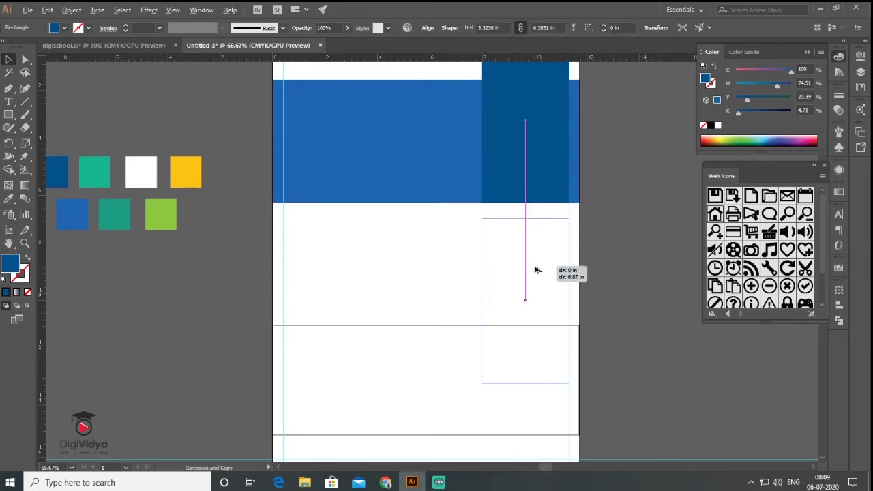
left_click(9, 199)
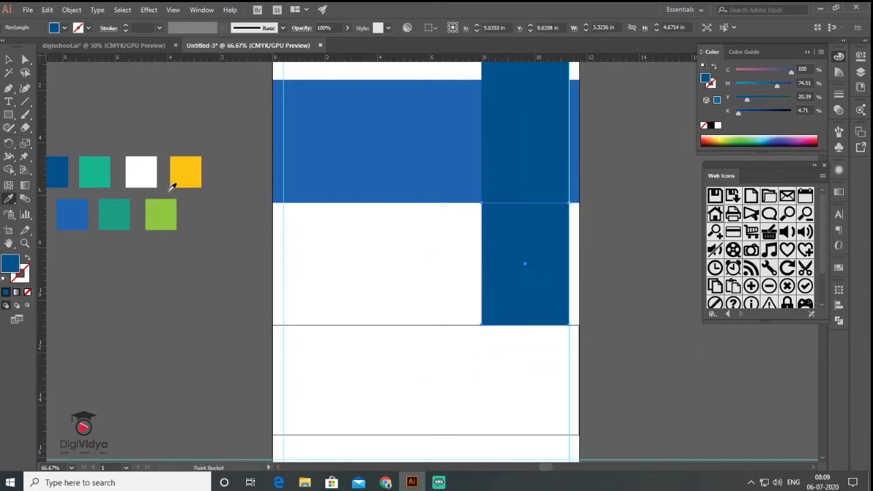
left_click(106, 172)
key("v")
left_click_drag(525, 264, 532, 379)
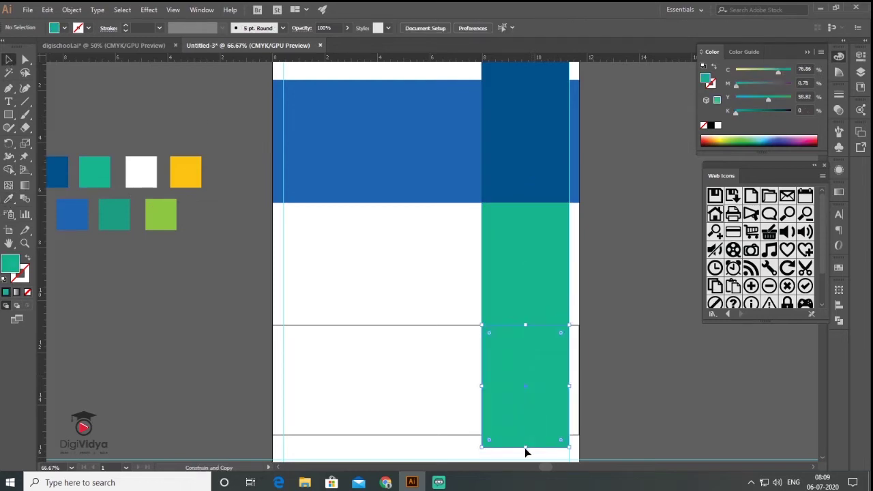
left_click_drag(526, 448, 526, 434)
key("i")
left_click(161, 214)
left_click(9, 61)
Step: Fill the lower-left band with the yellow swatch colour
left_click(361, 326)
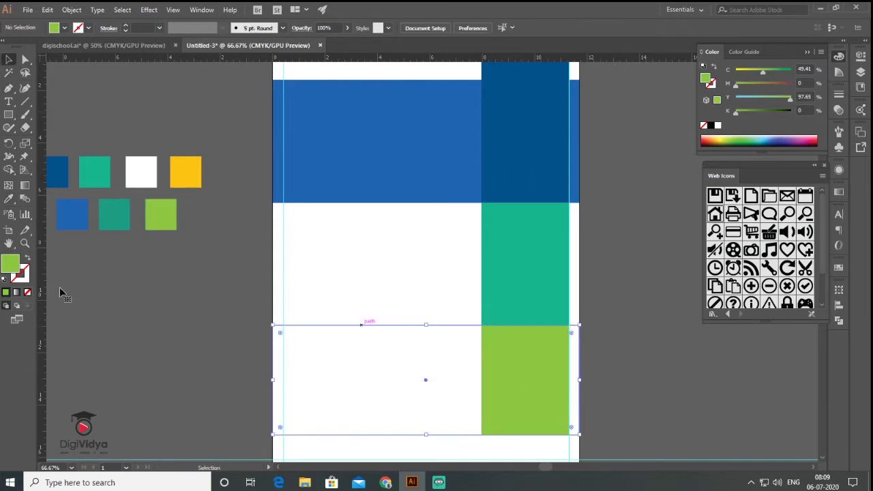
left_click(9, 199)
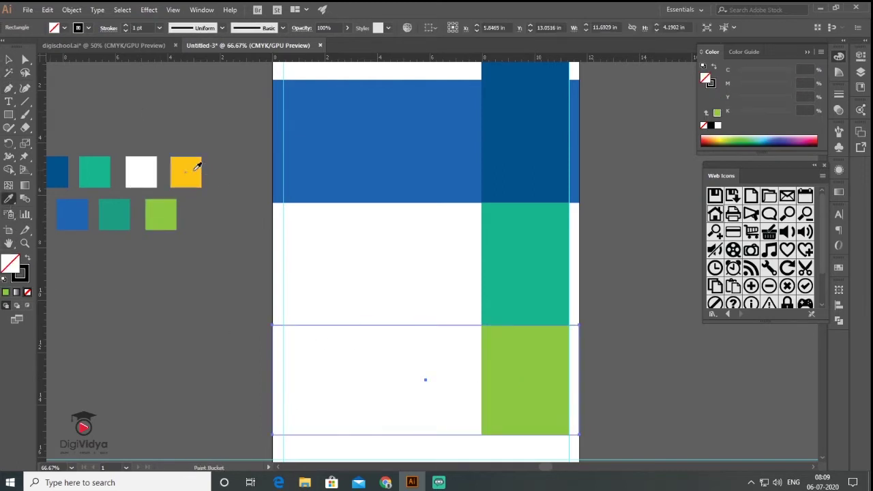
left_click(196, 166)
key("v")
Step: Copy the teal block into the bottom strip of the right column
scroll(405, 332, "down", 2)
left_click(557, 167)
mouse_move(558, 166)
left_mouse_down()
mouse_move(548, 409)
mouse_move(548, 363)
left_mouse_up()
key("ctrl+minus")
key("ctrl+minus")
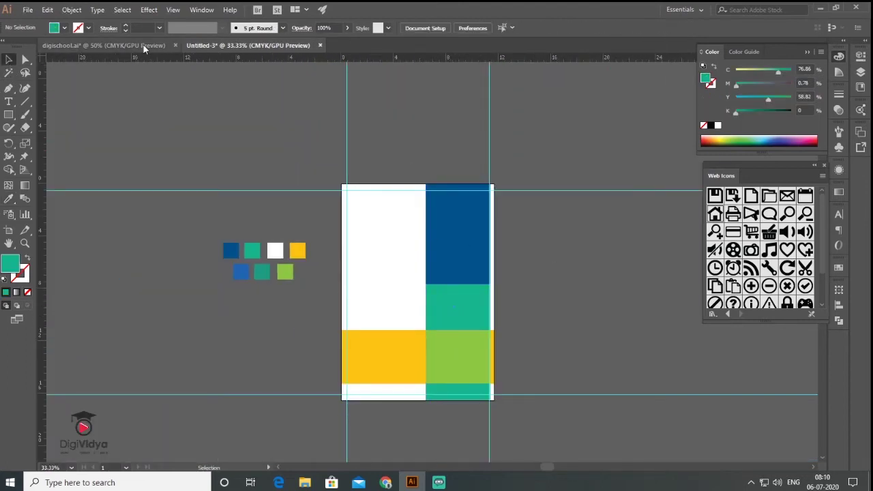
Step: Draw a lighter blue rectangle over the upper-left white area beside the dark column
key("ctrl+plus")
key("ctrl+plus")
key("ctrl+plus")
key("ctrl+minus")
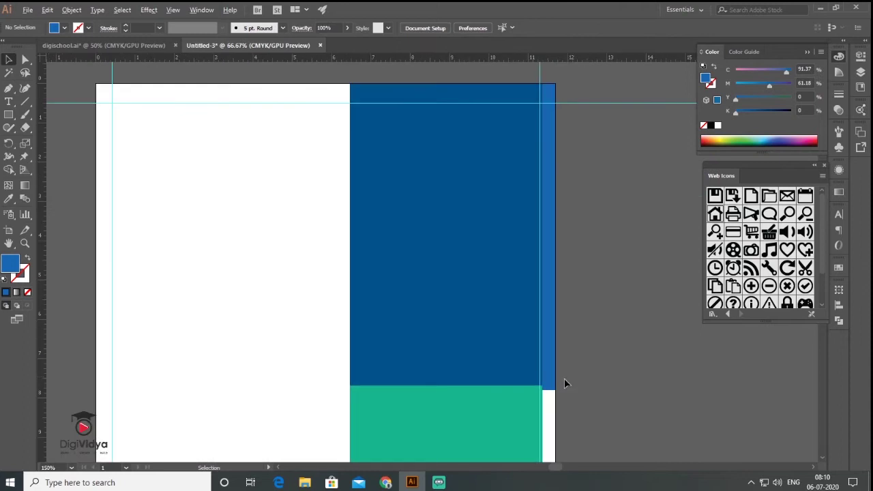
key("ctrl+minus")
key("ctrl+minus")
key("m")
left_click_drag(259, 151, 434, 339)
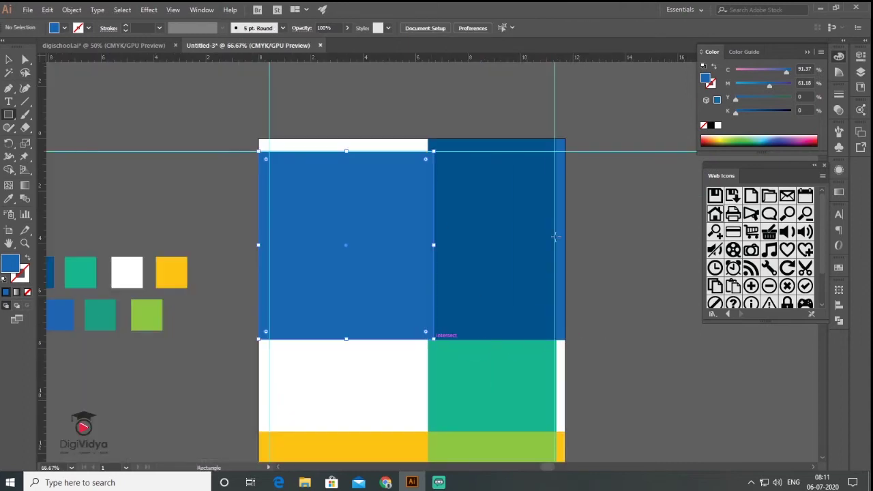
right_click(485, 216)
key("Escape")
key("ctrl+minus")
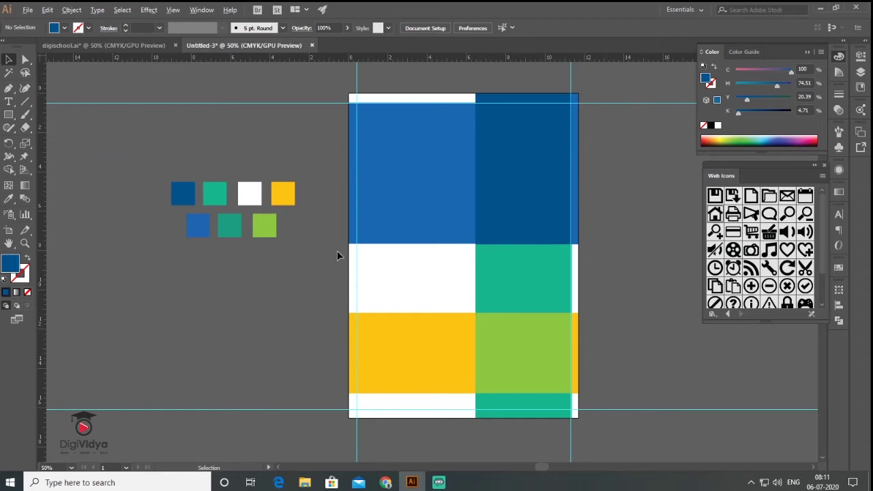
scroll(421, 229, "up", 1)
left_click(28, 10)
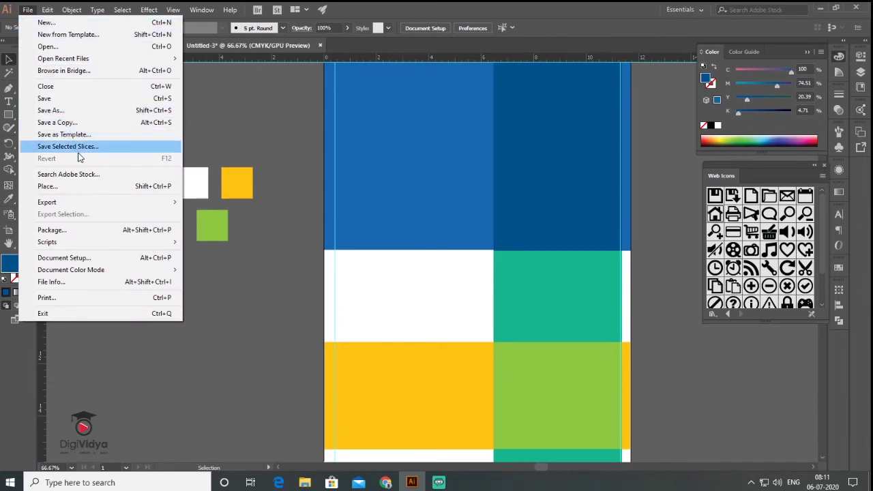
Step: Place the chosen pexels classroom photos onto the pasteboard around the flyer
left_click(82, 187)
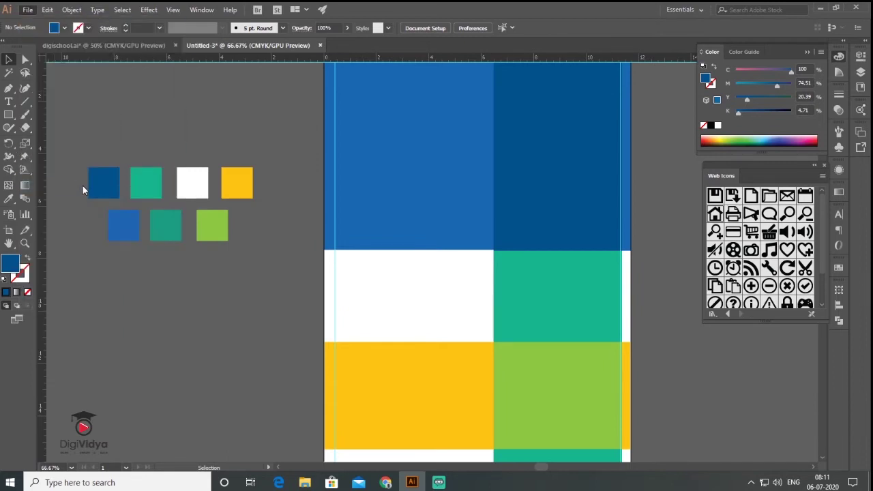
scroll(621, 235, "down", 3)
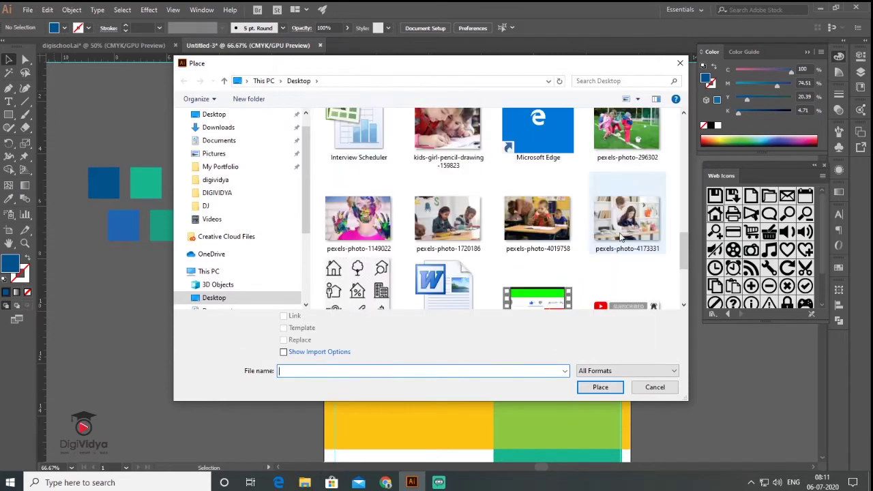
left_click(358, 218, "shift")
left_click(601, 387)
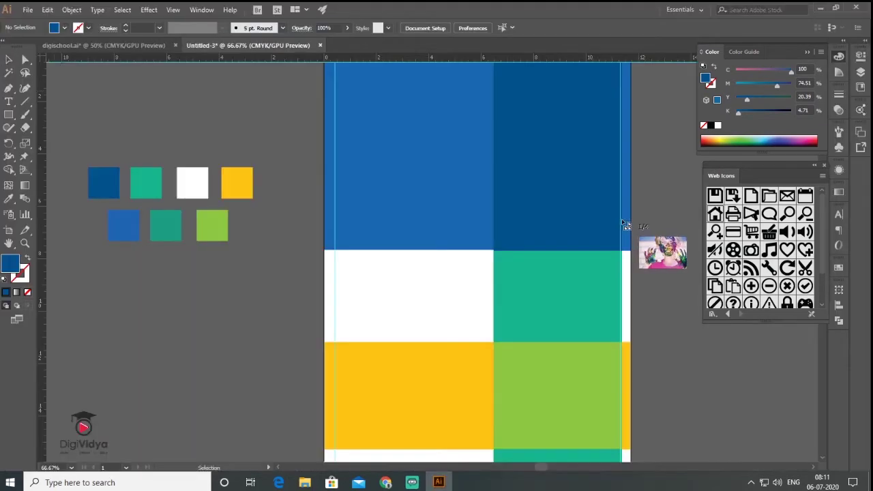
left_click(625, 226)
key("ctrl+minus")
key("ctrl+minus")
key("ctrl+minus")
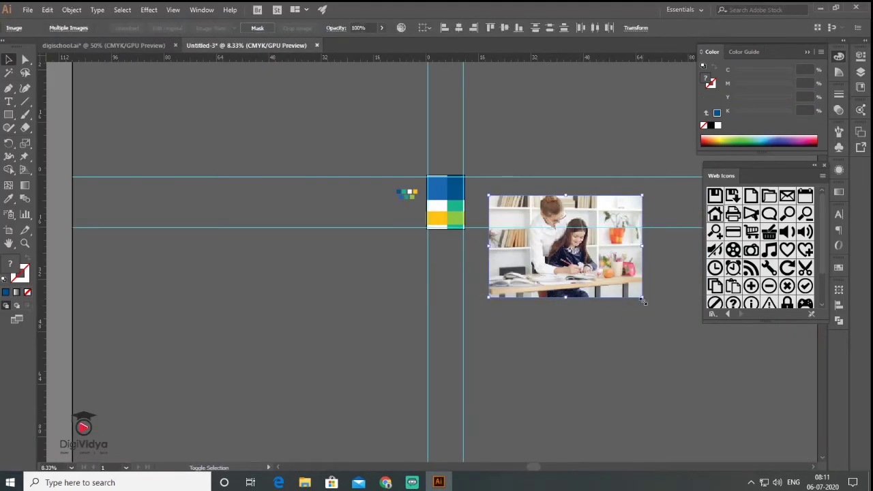
key("ctrl+plus")
key("ctrl+plus")
key("ctrl+plus")
left_click(589, 309)
left_click(521, 173)
left_click(629, 365)
left_click(440, 289)
Step: Copy the lighter blue block over the classroom photo, bring it to front, and fit the photo around it
mouse_move(469, 310)
left_mouse_down()
mouse_move(316, 154)
mouse_move(102, 202)
left_mouse_up()
key("ctrl+plus")
left_click(396, 174)
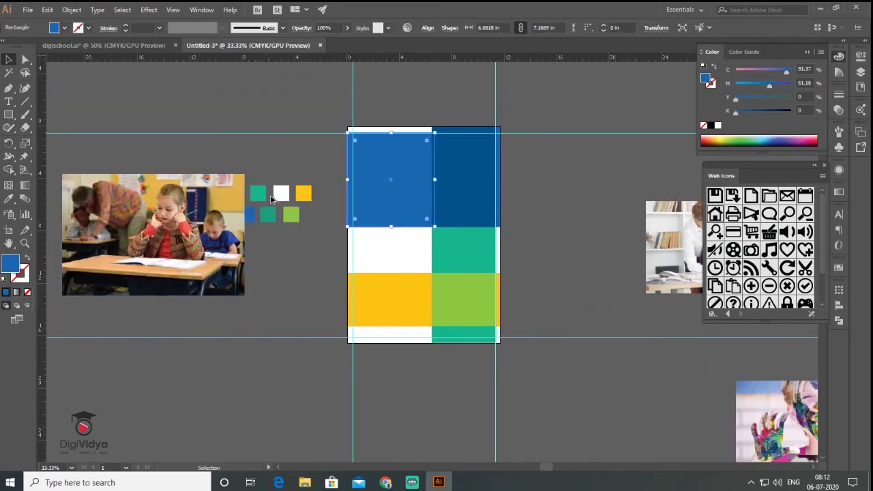
left_click_drag(272, 199, 171, 205)
right_click(172, 201)
mouse_move(202, 195)
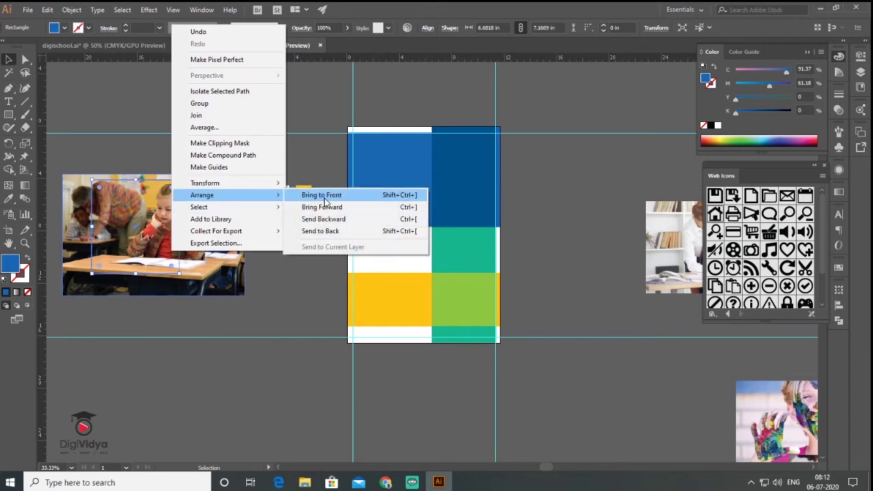
left_click(325, 197)
left_click_drag(243, 295, 227, 278)
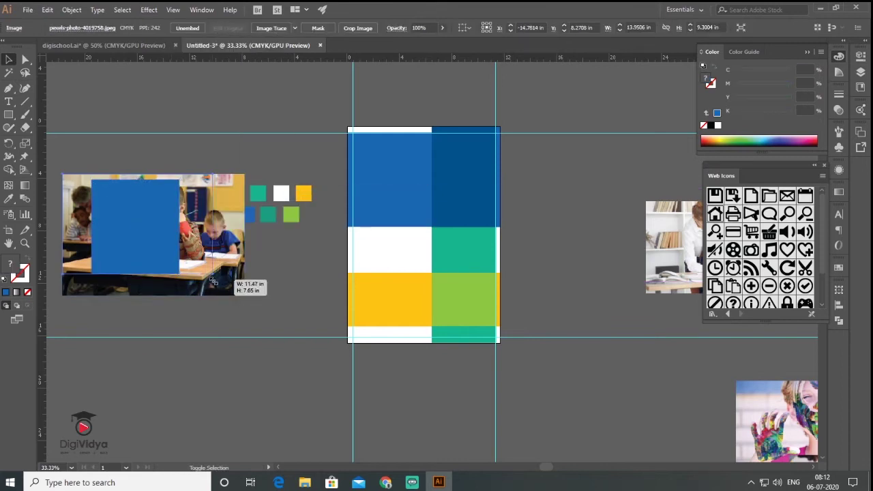
Step: Clip the photo to the blue block's shape and move it to the flyer's top-left
left_click(157, 194, "shift")
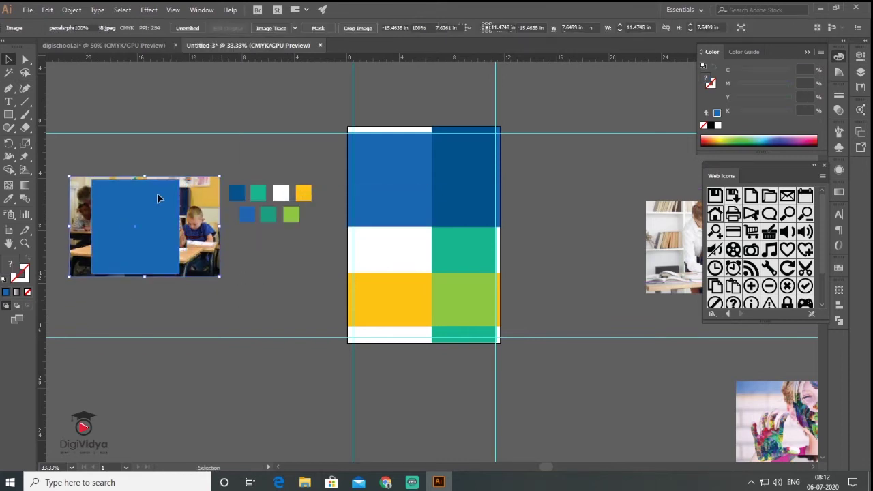
left_click(72, 10)
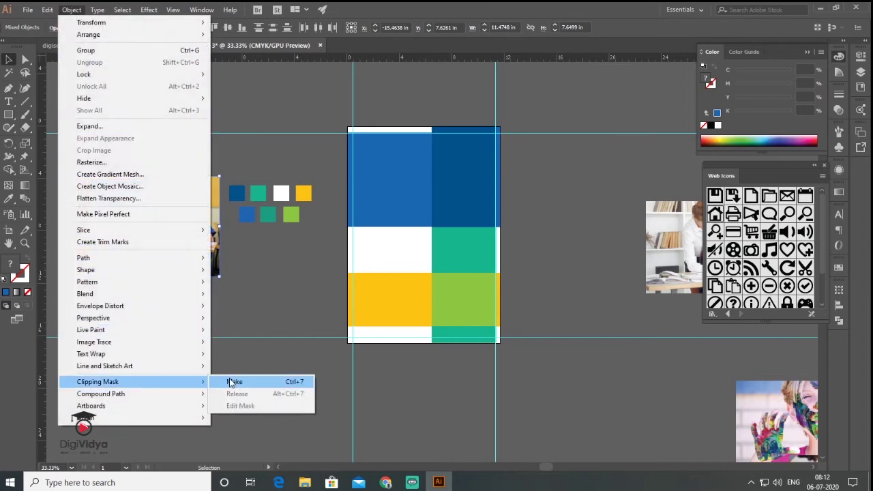
left_click(232, 381)
left_click_drag(153, 227, 387, 169)
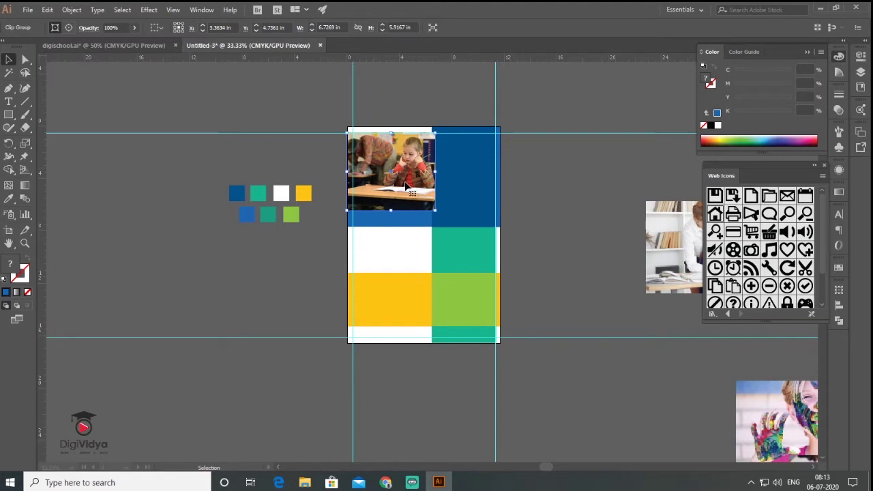
Step: Bring the dark blue column in front of the cropped photo
scroll(393, 178, "up", 3)
scroll(402, 158, "up", 3)
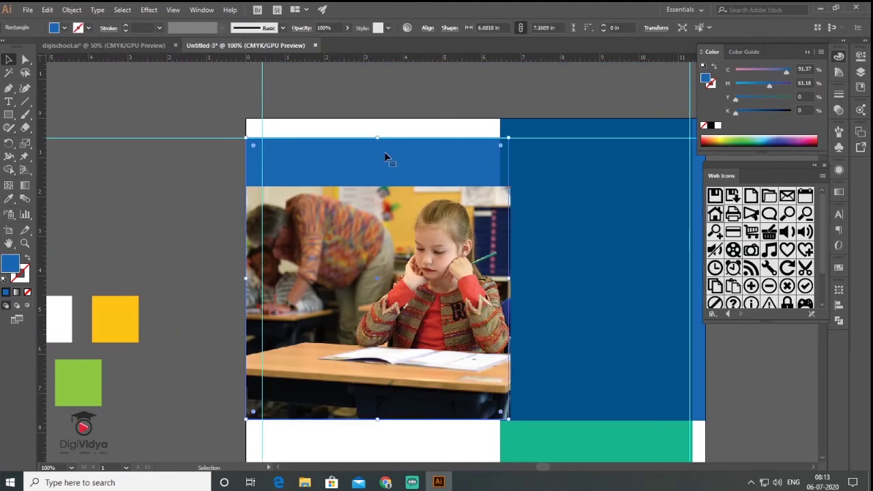
left_click(386, 156)
left_click(640, 246)
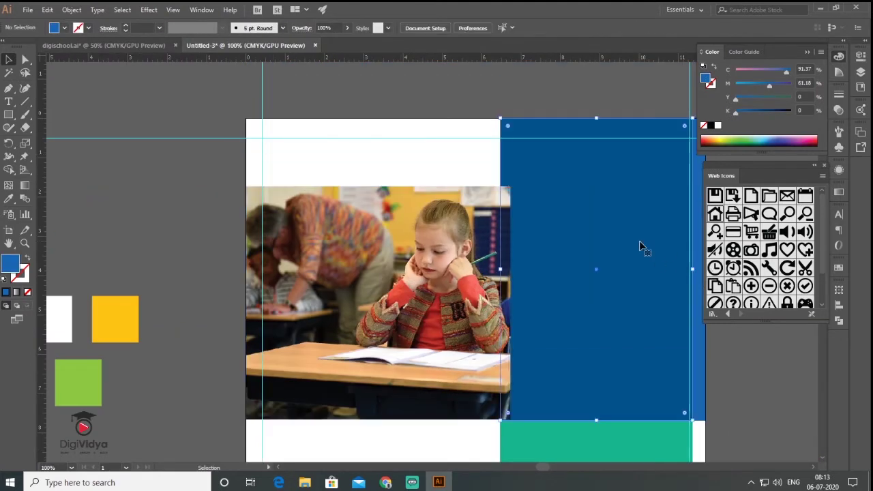
right_click(641, 243)
mouse_move(671, 412)
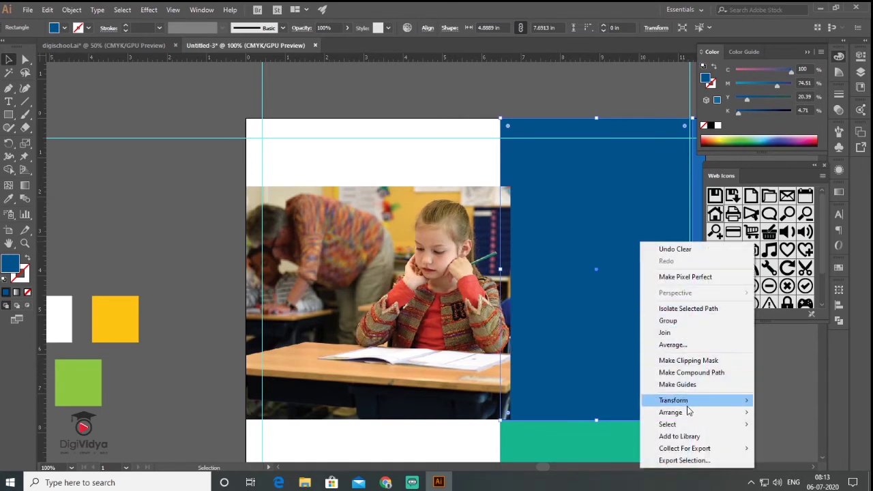
left_click(535, 413)
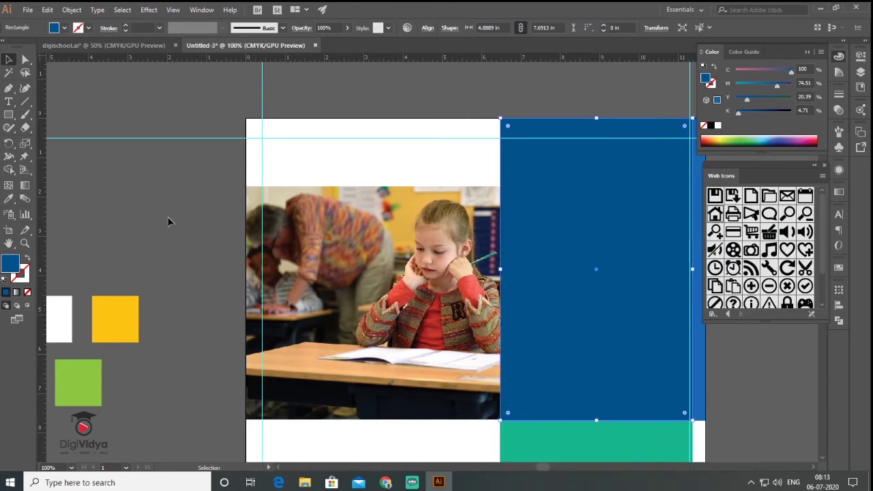
left_click(353, 109)
scroll(352, 109, "down", 3)
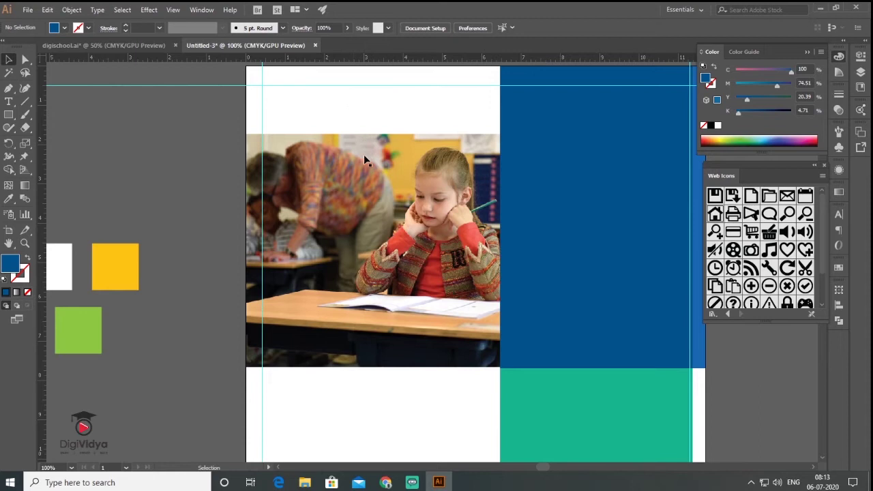
scroll(364, 156, "down", 3)
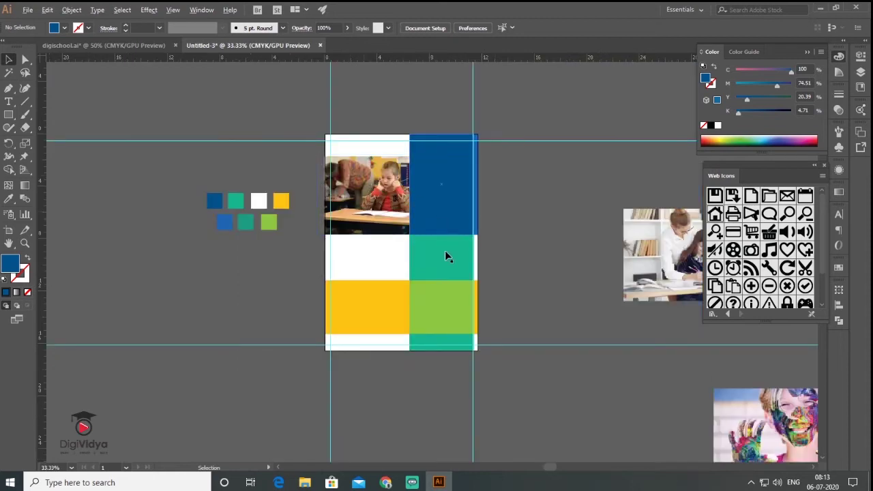
scroll(445, 251, "up", 1)
scroll(445, 252, "up", 1)
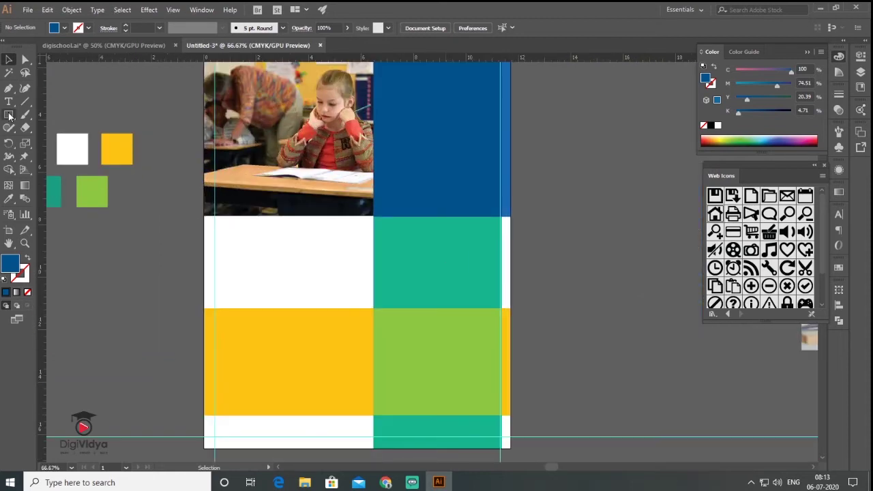
Step: Draw a blue circle where the blocks meet and add teal and yellow copies beside it
left_click_drag(8, 116, 41, 142)
left_click_drag(375, 194, 421, 239)
scroll(436, 246, "left", 5)
key("v")
left_click_drag(474, 230, 556, 222)
left_click(125, 185)
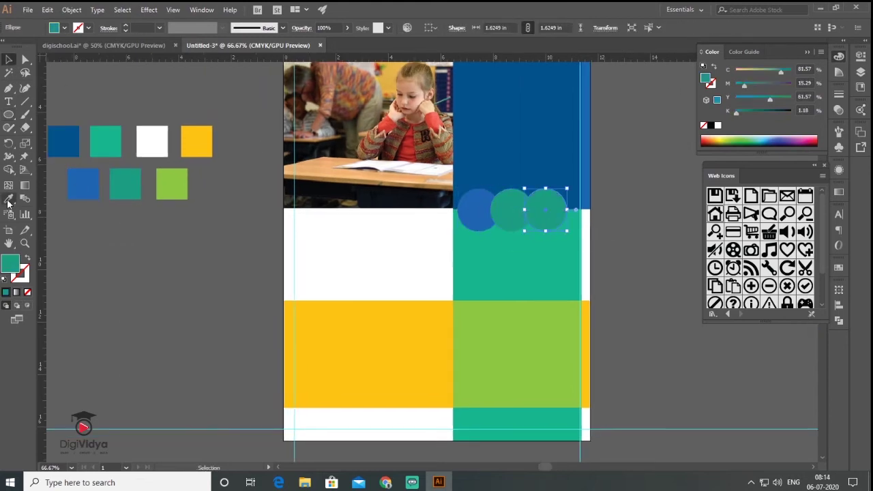
left_click(197, 141)
Step: Select all three circles and nudge them slightly right into place
key("ctrl+shift+a")
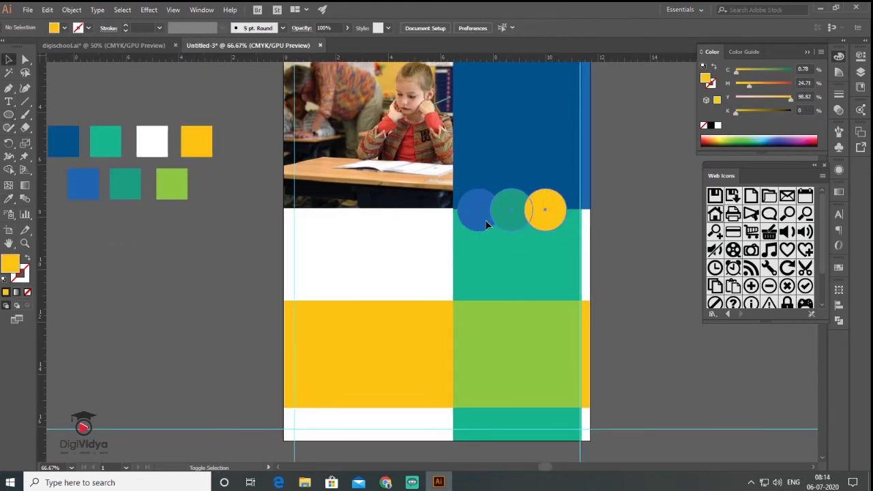
key("ctrl+a")
left_click_drag(520, 218, 526, 223)
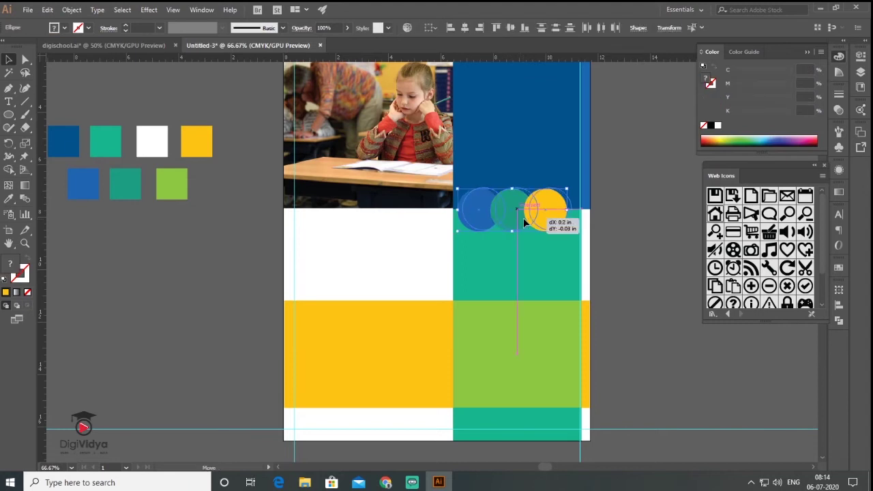
left_click(635, 195)
scroll(627, 232, "up", 3)
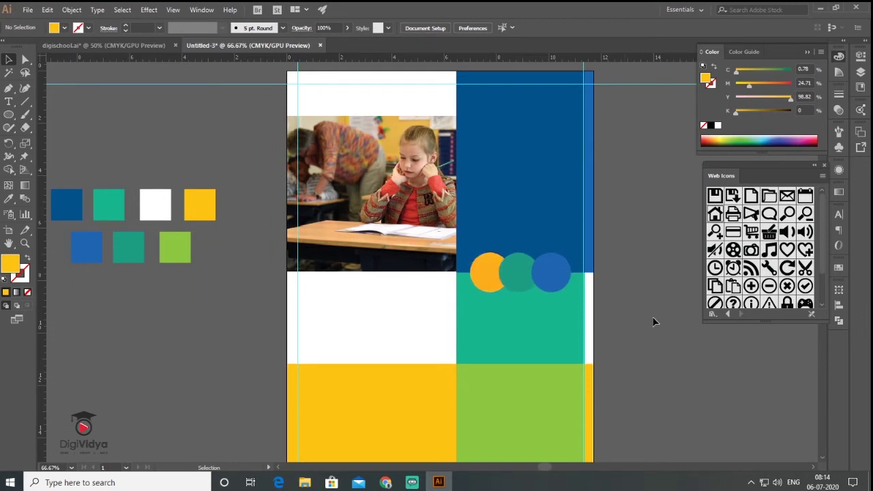
scroll(529, 233, "up", 2)
scroll(529, 233, "right", 3)
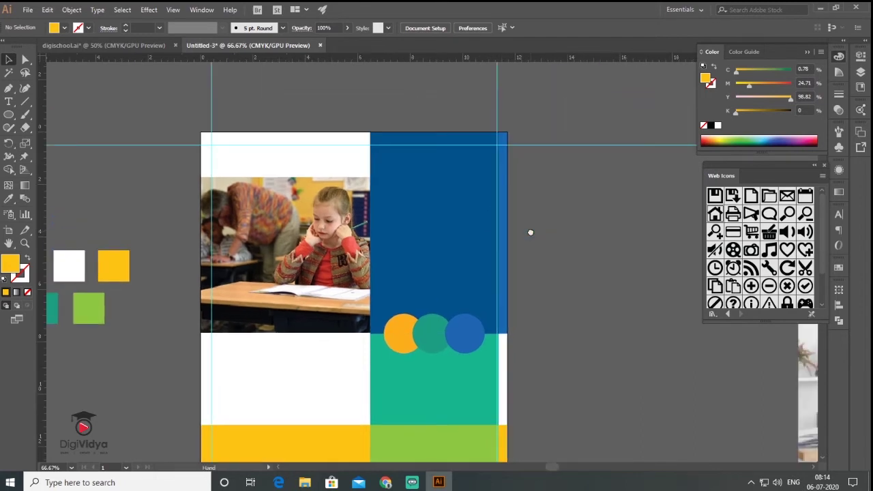
Step: Type the OPEN FOR ADMISSION heading in Barlow Condensed SemiBold with 75 pt leading
left_click(13, 101)
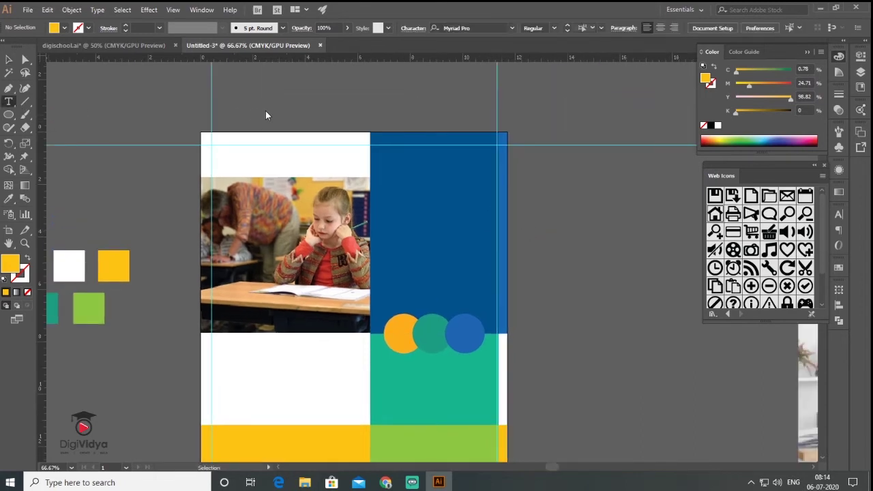
left_click(534, 231)
type("2020")
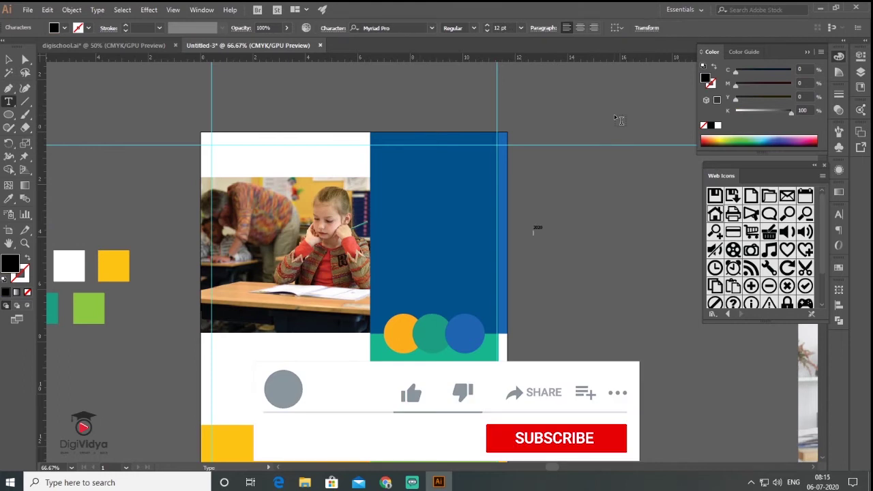
type("OPEN FOR ADMISSION")
key("Escape")
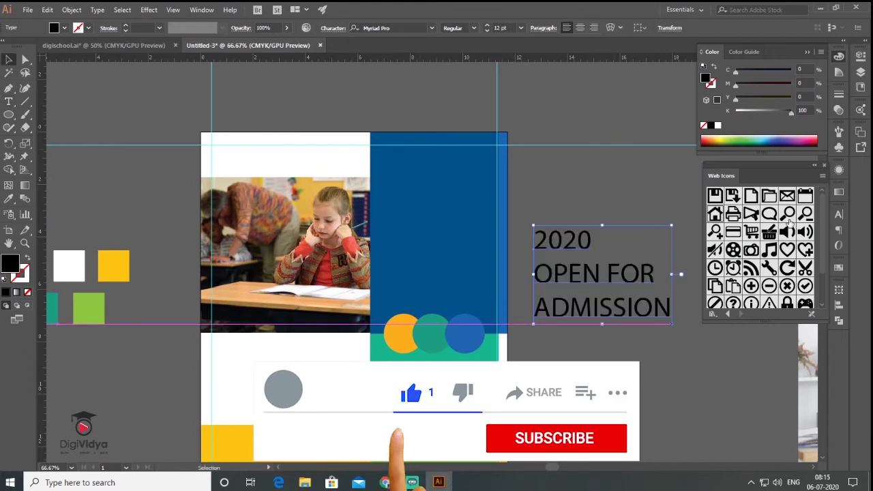
left_click(839, 214)
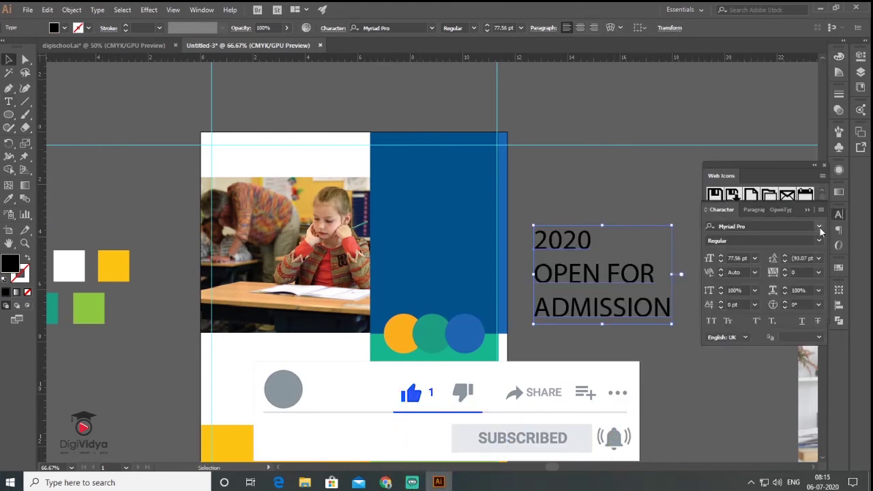
left_click(819, 227)
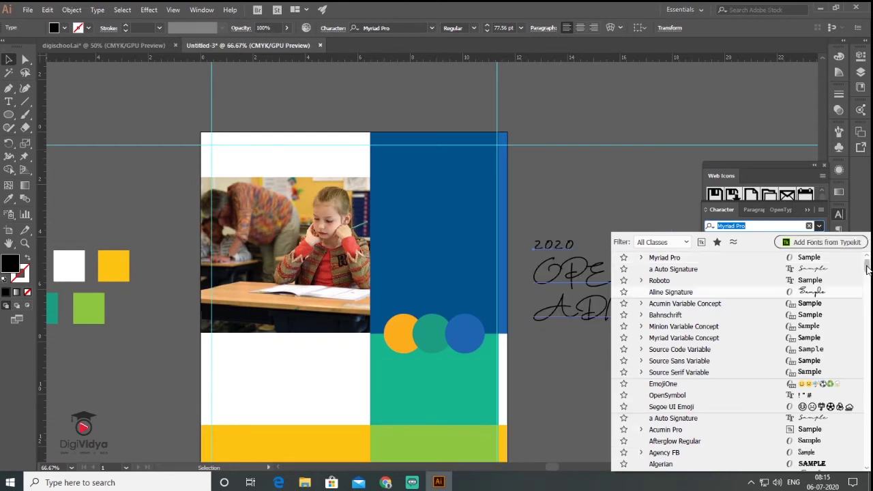
left_click(819, 241)
left_click(730, 374)
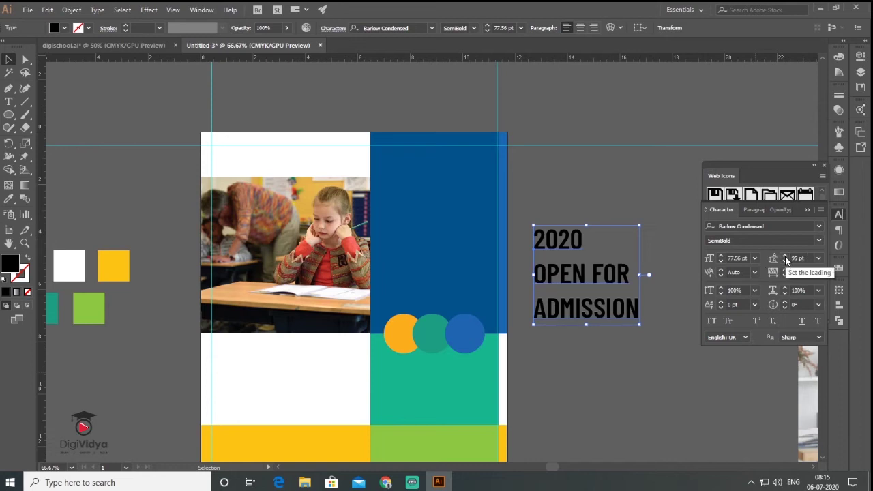
left_click(786, 262)
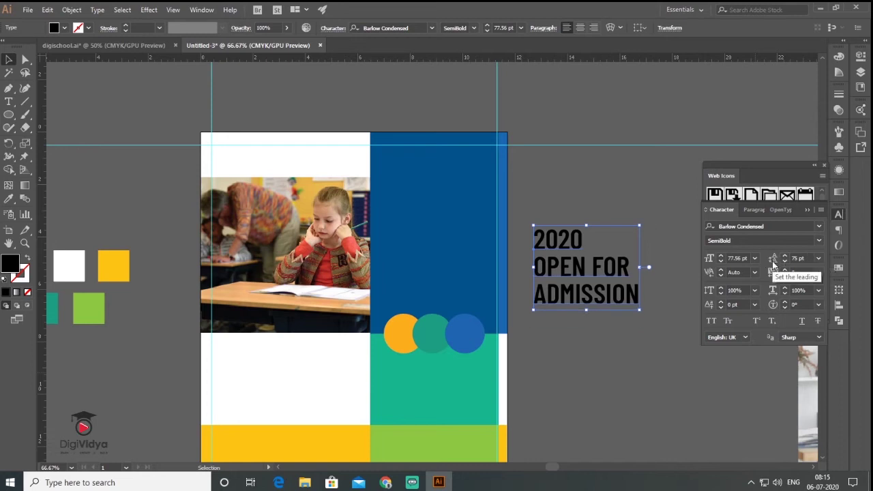
Step: Colour the heading white and the word ADMISSION yellow using the eyedropper
left_click(9, 199)
left_click(225, 380)
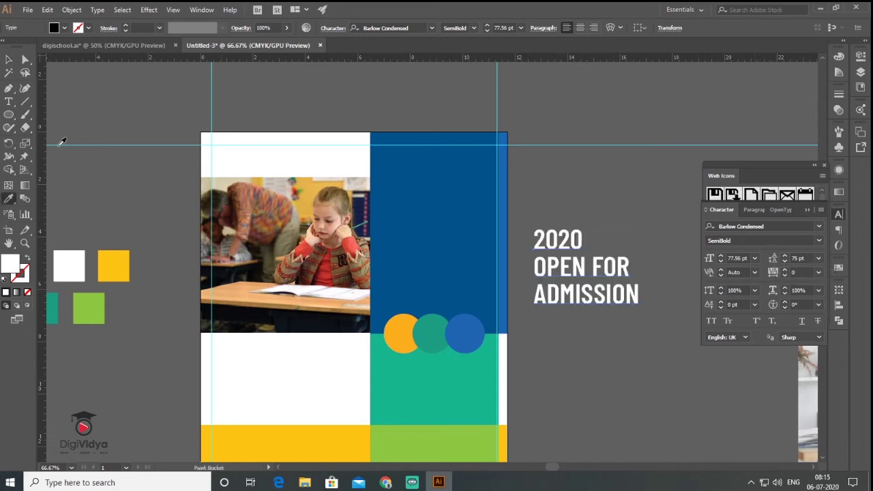
left_click(8, 102)
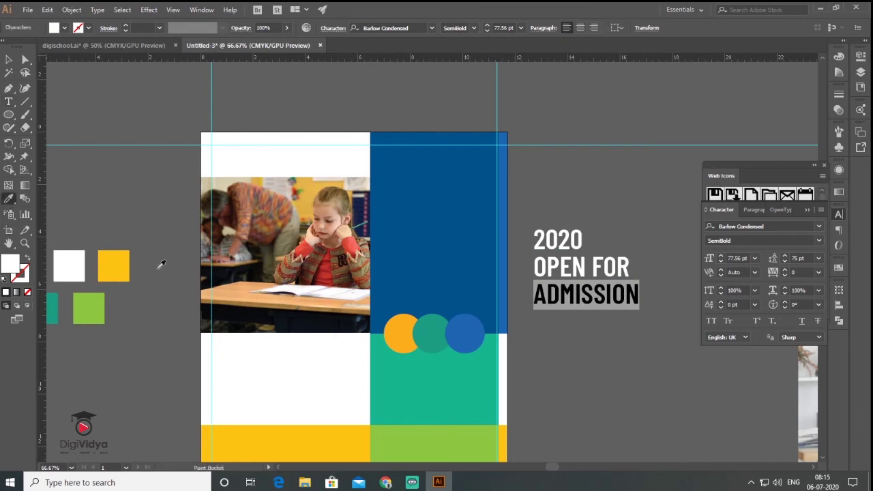
left_click(113, 266)
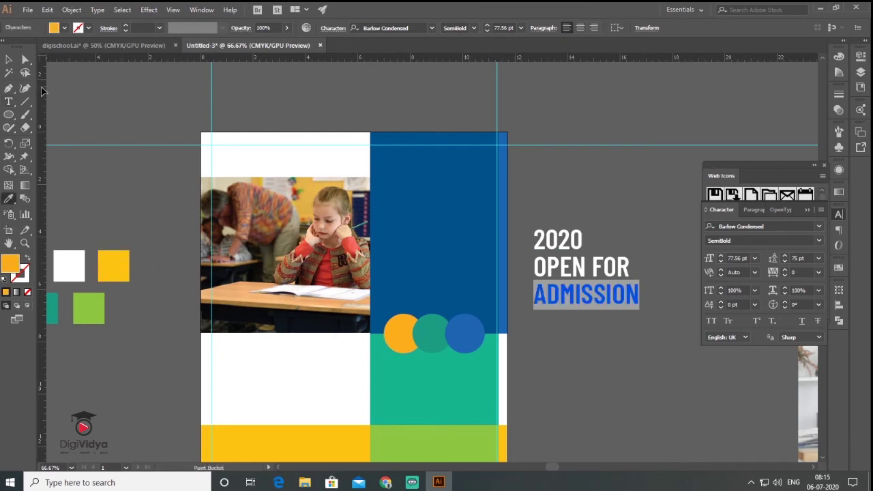
key("v")
Step: Move and enlarge the heading onto the blue panel, with an orange bar beneath ADMISSION
left_click_drag(580, 267, 423, 193)
left_click_drag(486, 237, 503, 247)
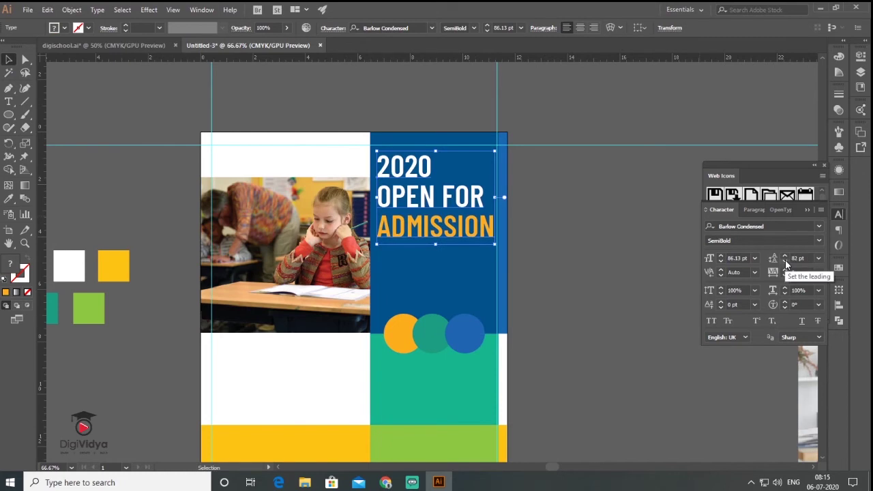
left_click_drag(378, 238, 445, 244)
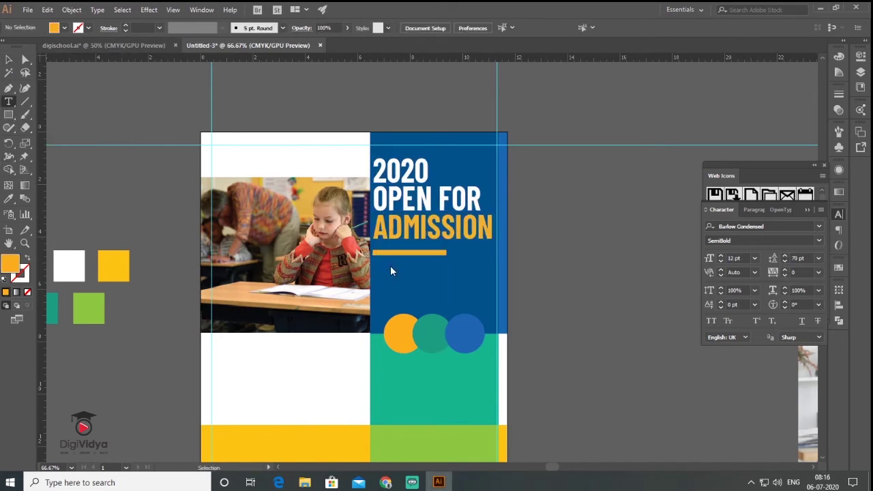
Step: Set the type to Roboto Medium at 16 pt
left_click(818, 226)
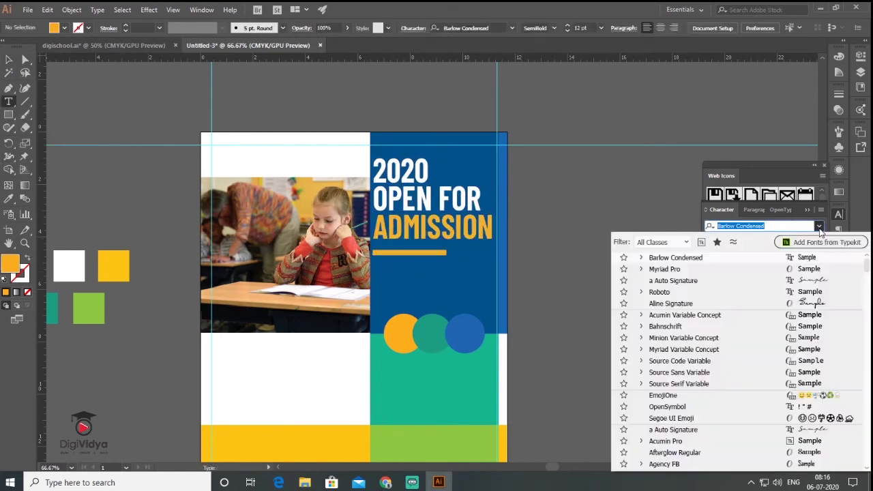
left_click(808, 292)
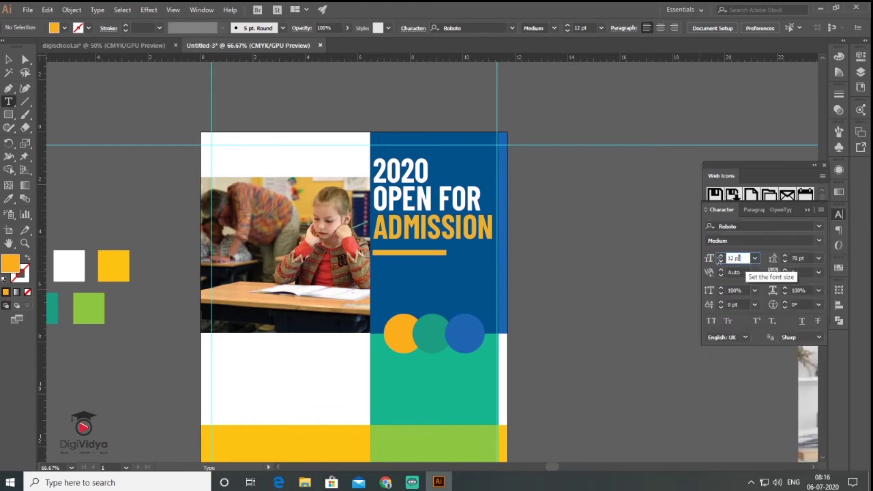
left_click(710, 263)
type("16")
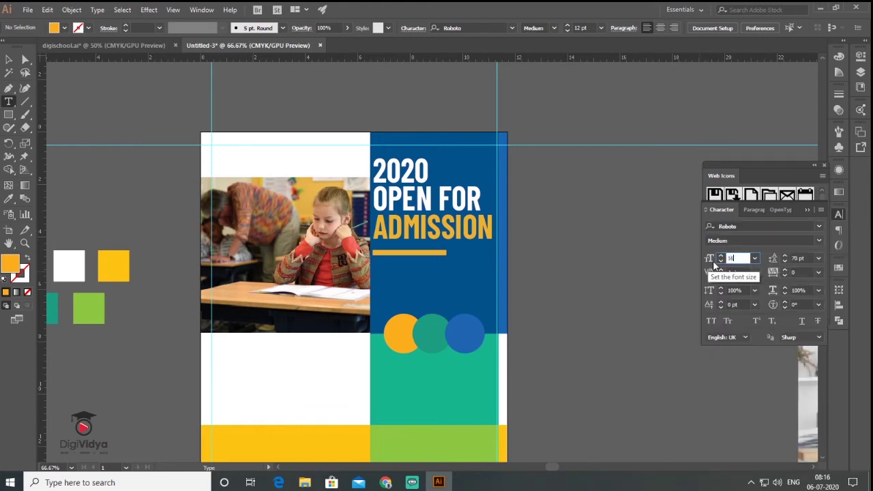
key("Return")
Step: Add a placeholder area-text paragraph below the orange bar and make it white
left_click_drag(376, 264, 490, 300)
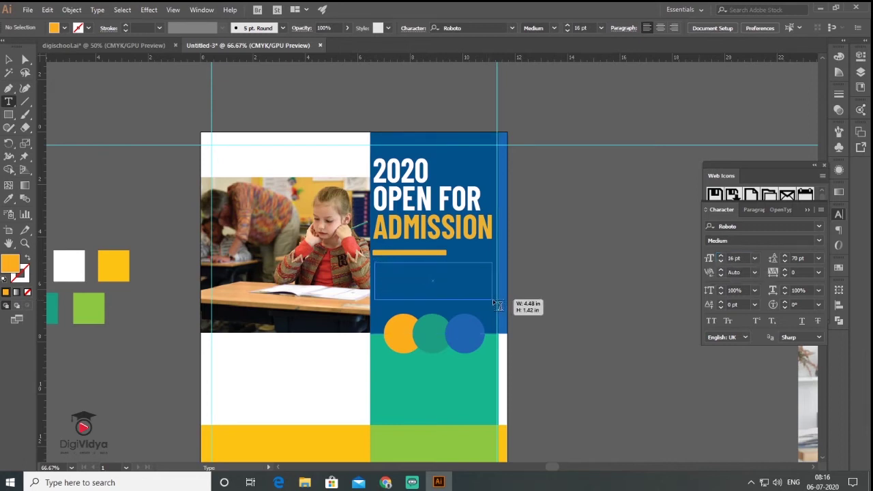
left_click_drag(499, 305, 497, 304)
left_click(10, 60)
left_click(6, 292)
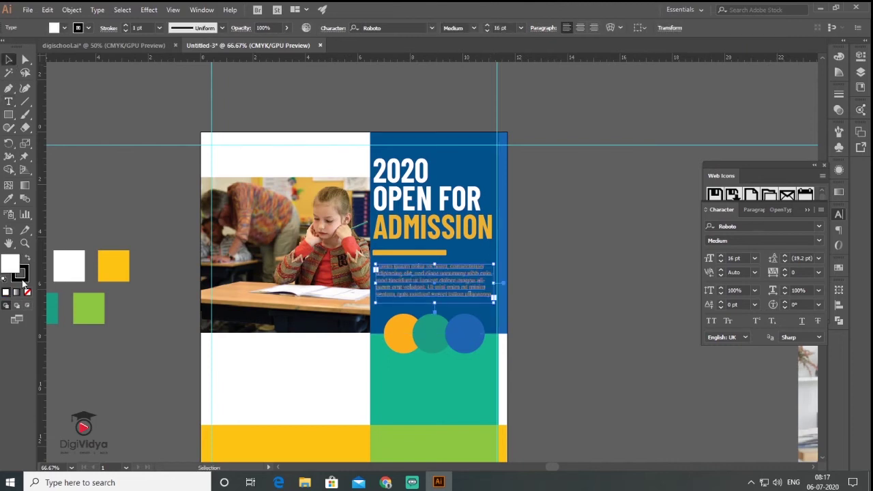
left_click(538, 262)
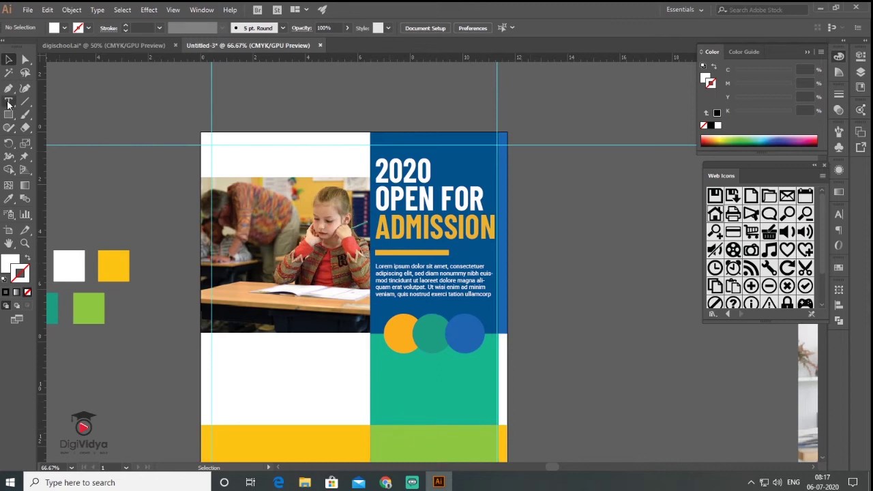
Step: Create a PLAY GROUP label in the heading's style and place it on the orange circle
key("t")
left_click(125, 366)
type("PLAY")
left_click(8, 199)
left_click(423, 198)
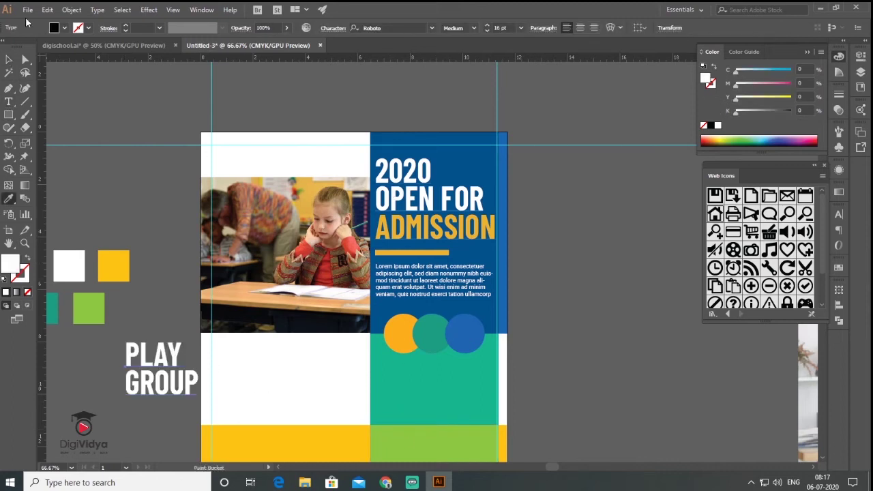
left_click(10, 60)
left_click_drag(163, 372, 440, 357)
Step: Copy the label to the other circles and retype them as PRE SCHOOL and AFTER SCHOOL
scroll(458, 372, "up", 5)
left_click_drag(394, 320, 678, 324, "alt")
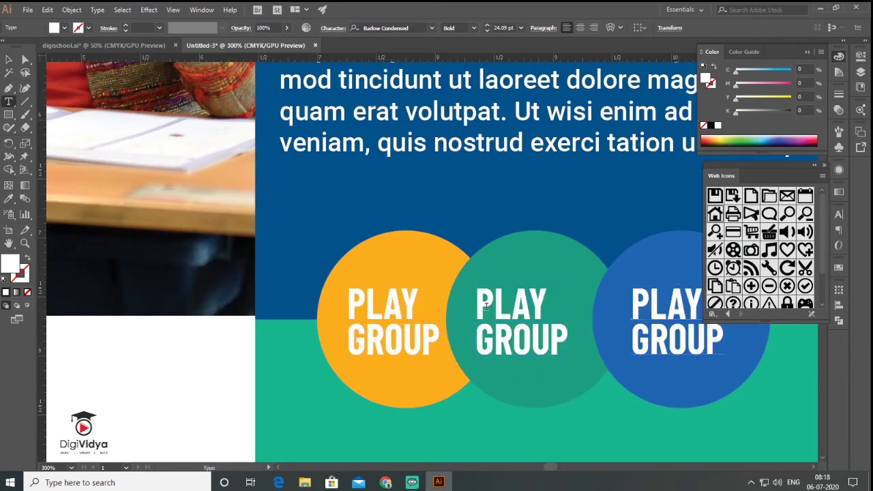
left_click_drag(478, 294, 573, 347)
type("PRE")
key("Return")
type("SCHOOL")
left_click_drag(632, 290, 716, 324)
type("AFTE")
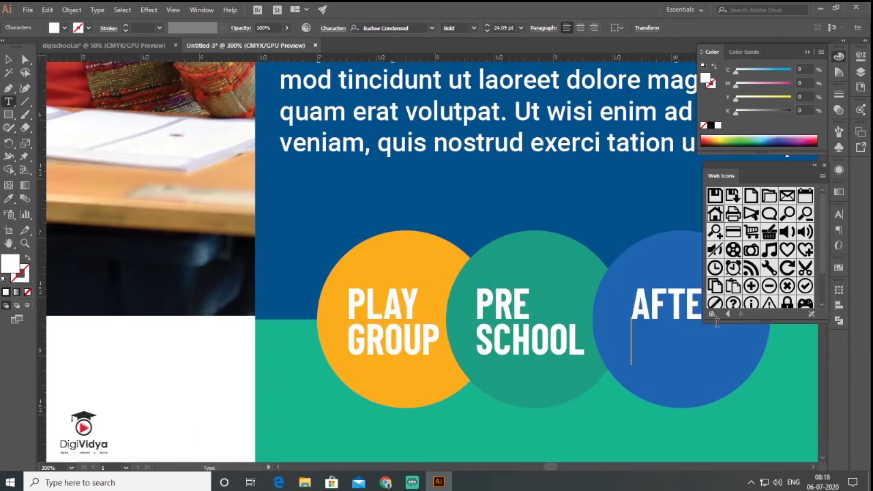
type("R")
key("Return")
type("SCHOOL")
key("Escape")
key("ctrl+1")
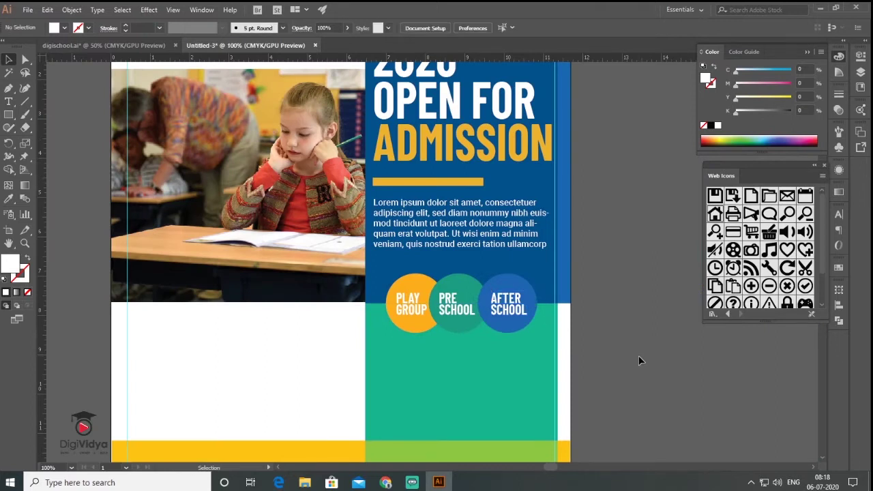
Step: Start a new text line below the circles
scroll(497, 383, "up", 1)
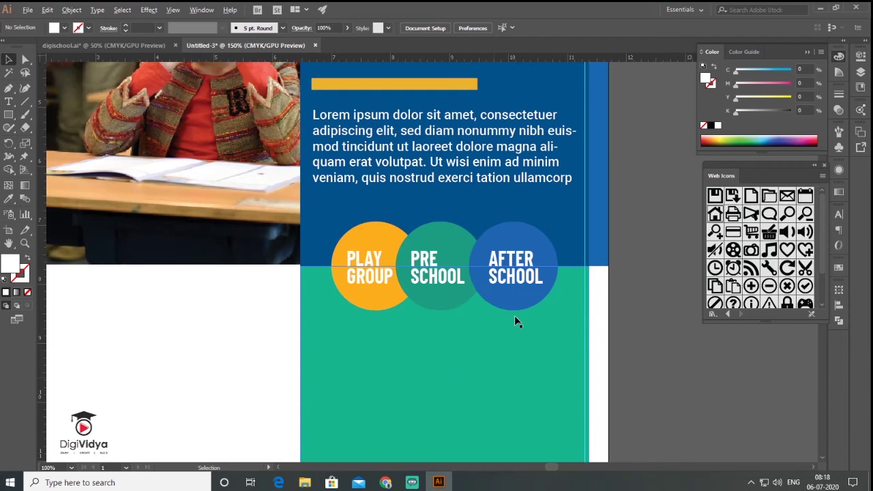
left_click(9, 103)
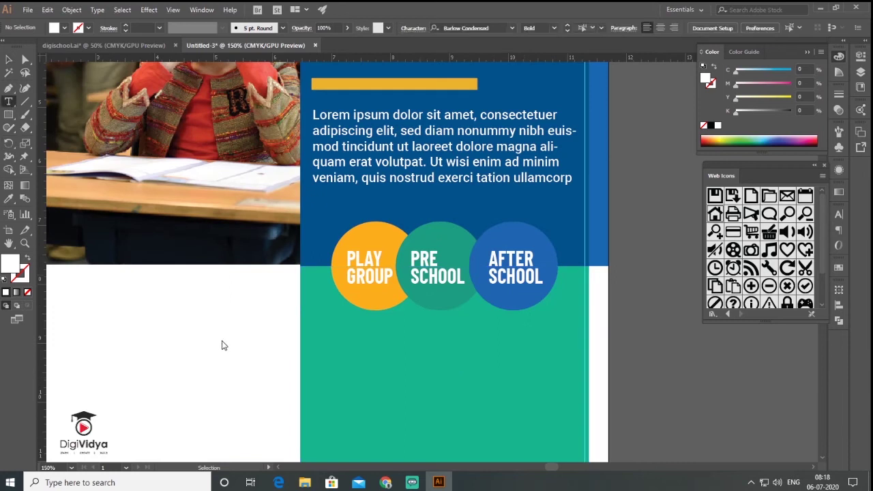
left_click(236, 344)
Step: Add an orange Roboto Bold (MORNING & DAY SHIFT) line, shrunk onto the teal area under the circles
type("(MORN")
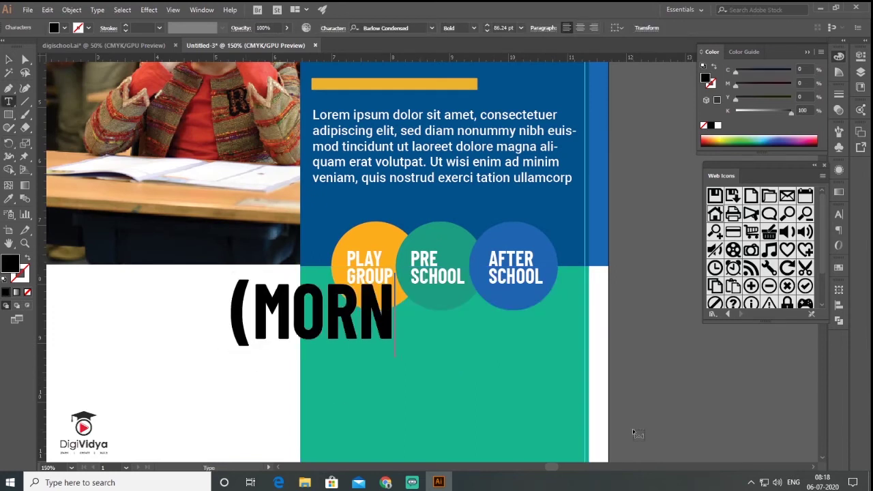
type("ING & DAY SH")
key("Escape")
left_click(839, 214)
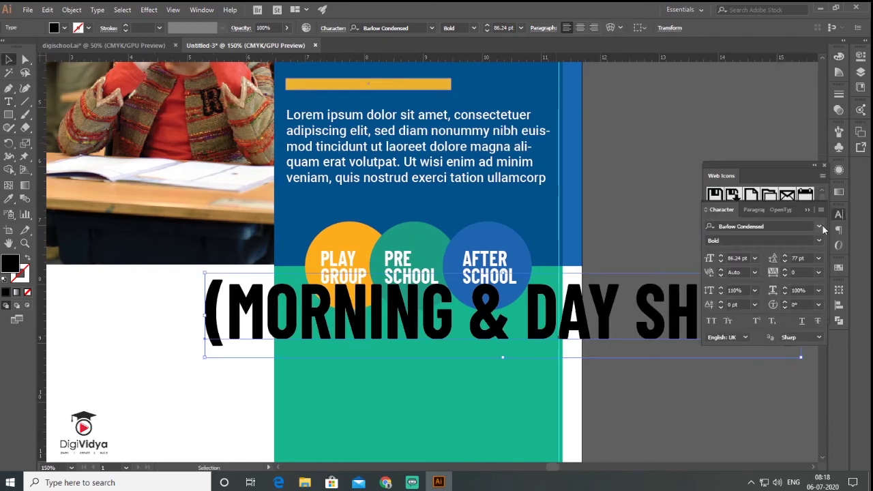
left_click(819, 225)
left_click(665, 255)
left_click_drag(218, 367, 600, 355)
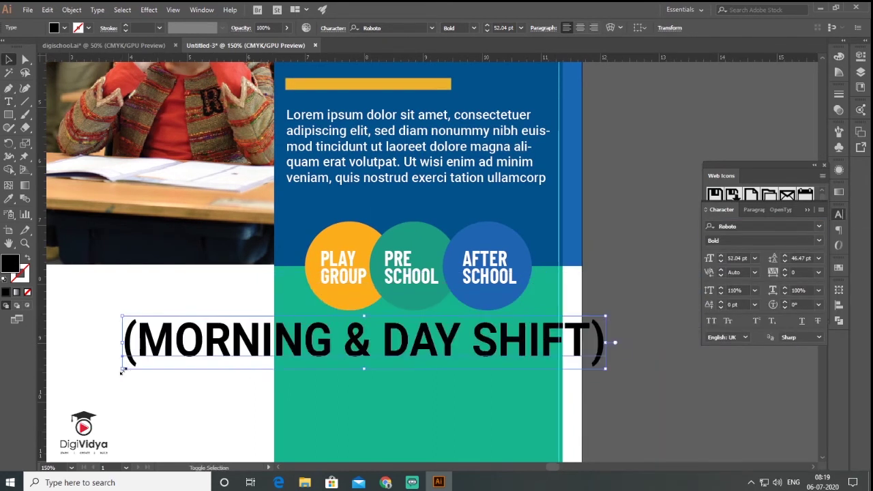
left_click_drag(362, 341, 459, 328)
key("i")
left_click(345, 266)
Step: Add a placeholder paragraph below the shift note and centre both beneath the circles
left_click_drag(722, 399, 747, 283)
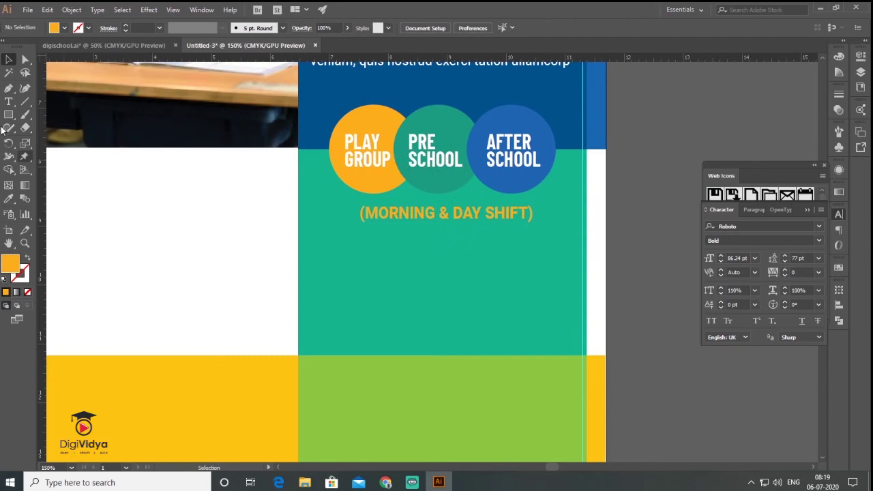
left_click_drag(307, 235, 584, 314)
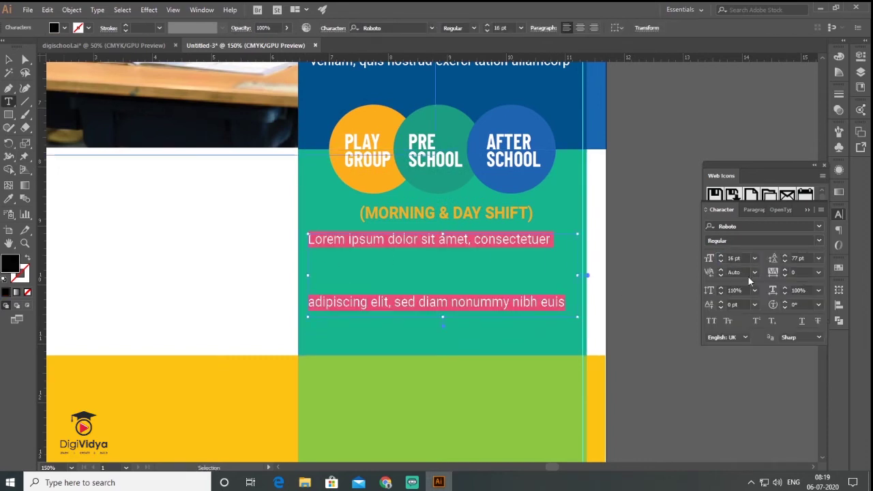
key("Escape")
left_click(483, 214, "shift")
left_click_drag(482, 214, 500, 214)
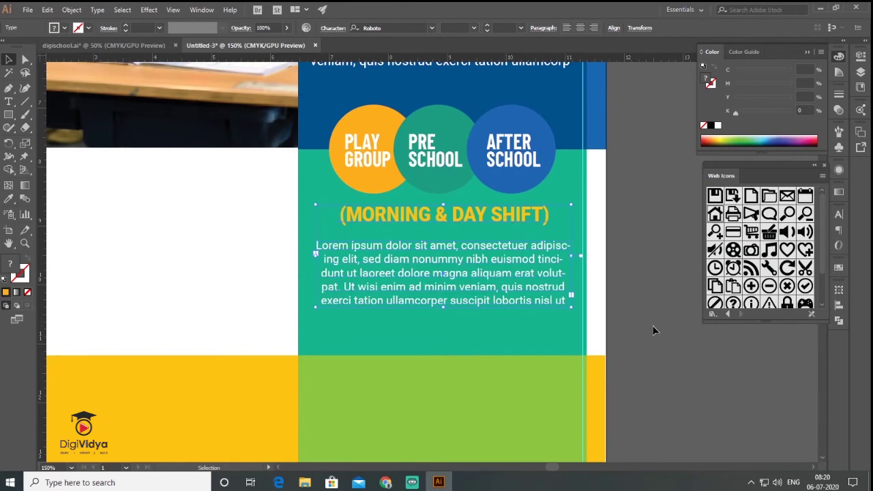
left_click(623, 345)
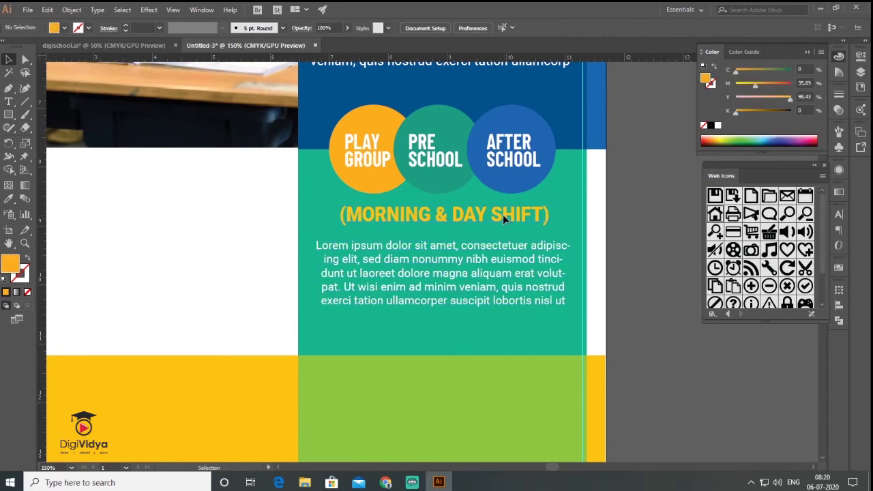
left_click(507, 247)
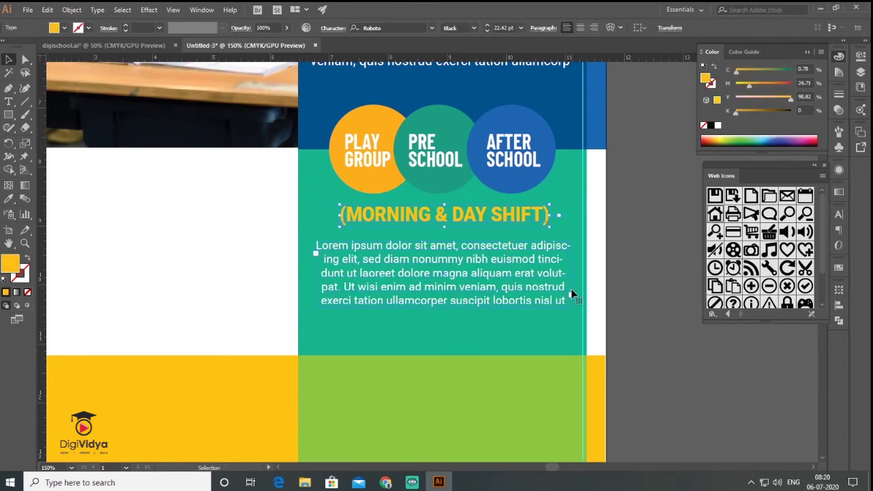
key("Down")
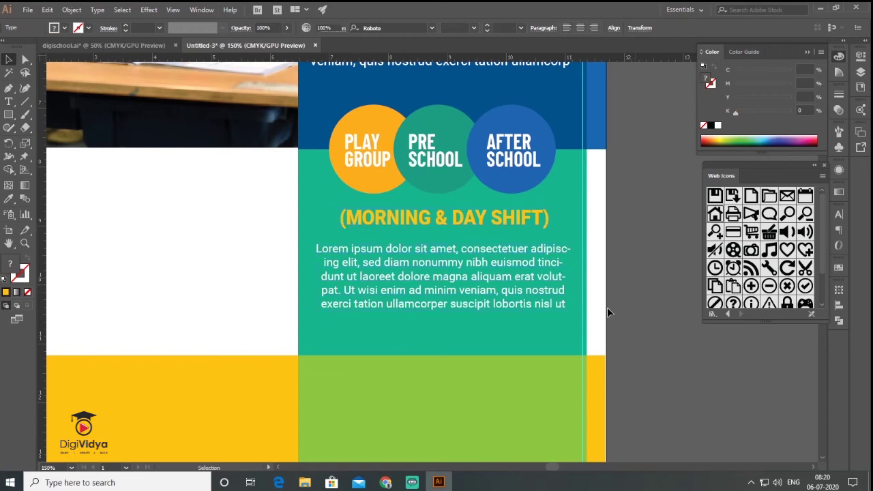
Step: Move the About Us group into its place on the flyer
scroll(607, 315, "down", 2)
left_click(646, 345)
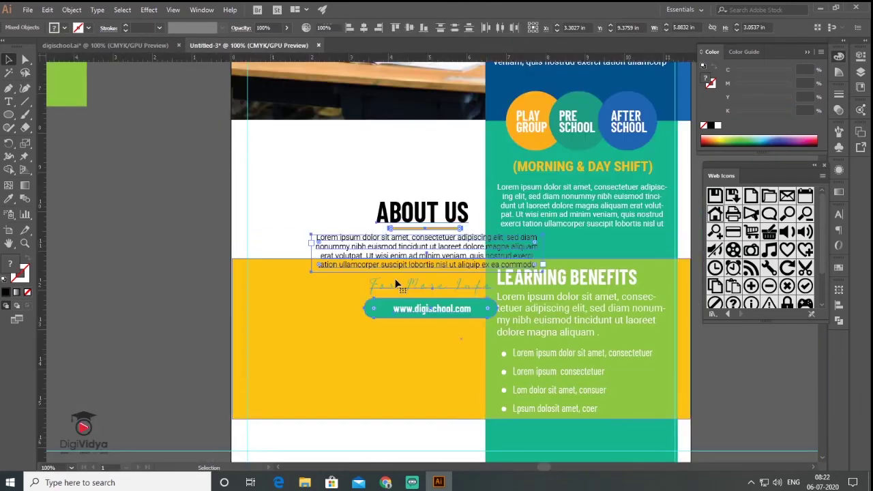
left_click_drag(413, 308, 287, 166)
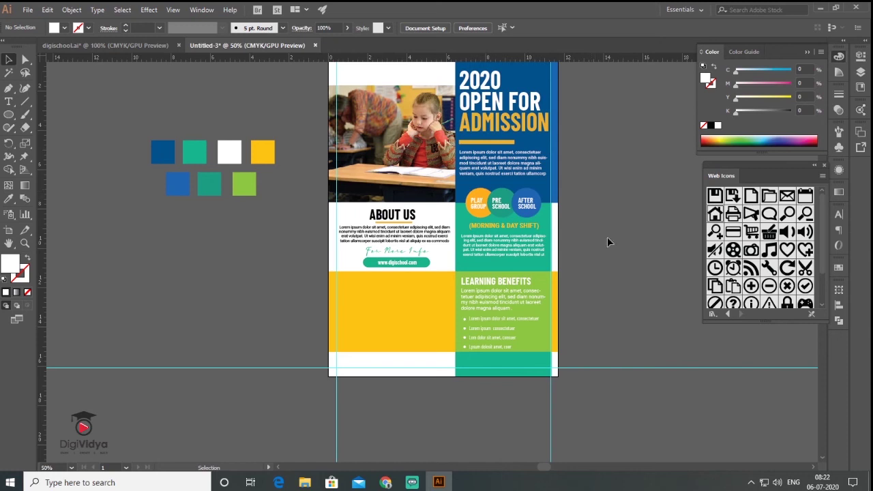
Step: Frame the first photo with a centred white rectangle, group them, and shrink it onto the yellow panel
left_click_drag(607, 236, 411, 200)
left_click_drag(587, 200, 549, 219)
left_click(9, 116)
left_click(62, 115)
left_click_drag(434, 134, 540, 206)
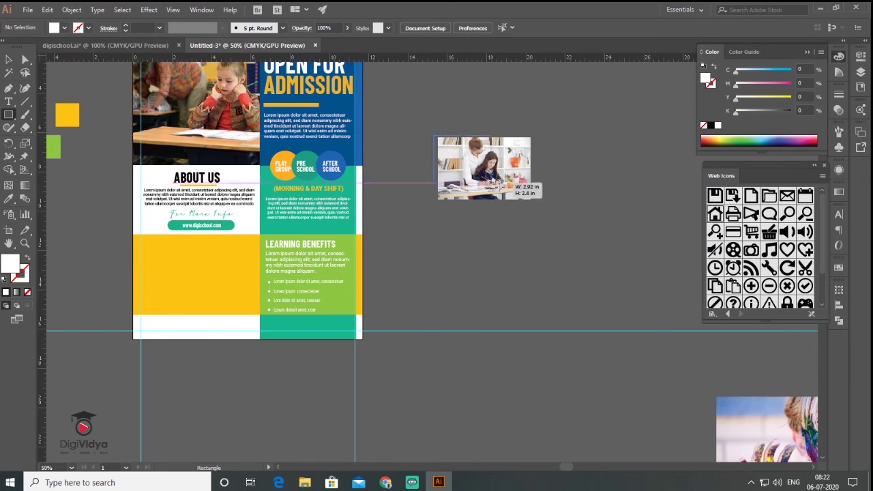
key("v")
left_click_drag(487, 171, 606, 150)
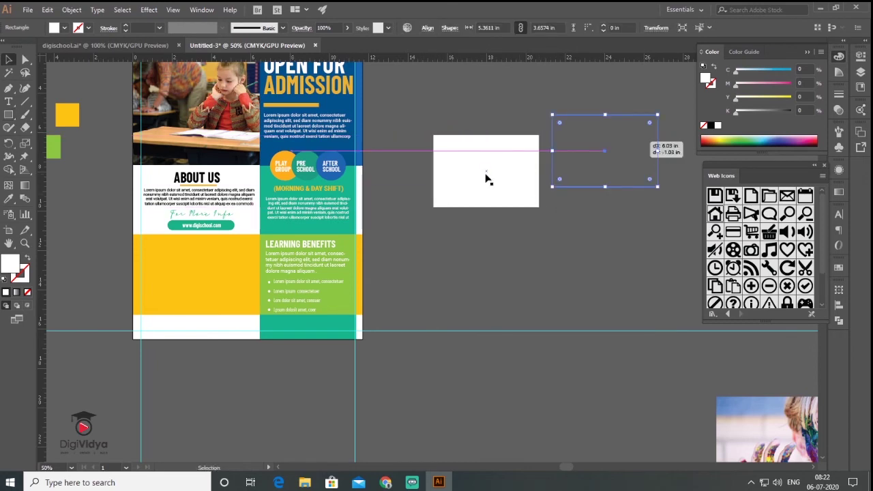
right_click(486, 176)
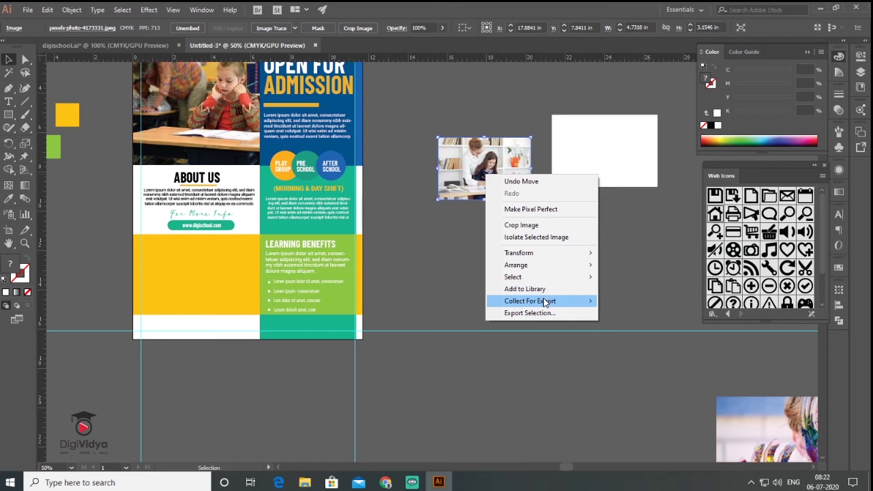
left_click(614, 266)
left_click(604, 164, "shift")
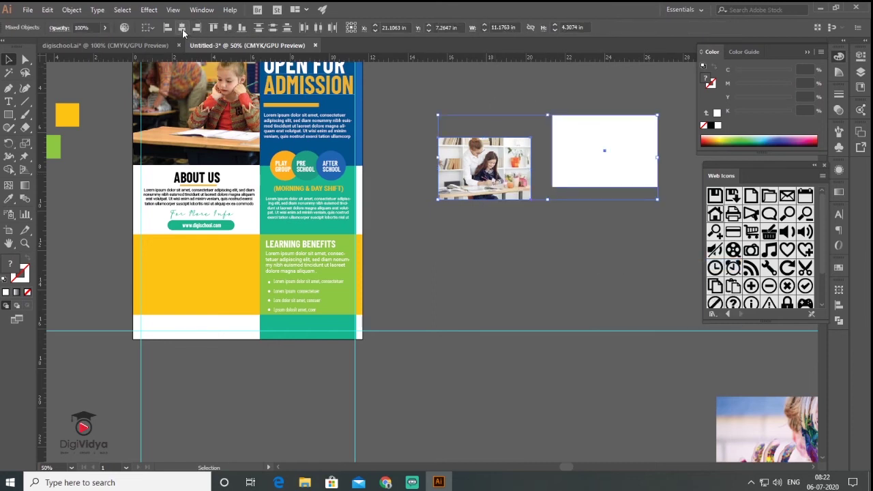
left_click(183, 27)
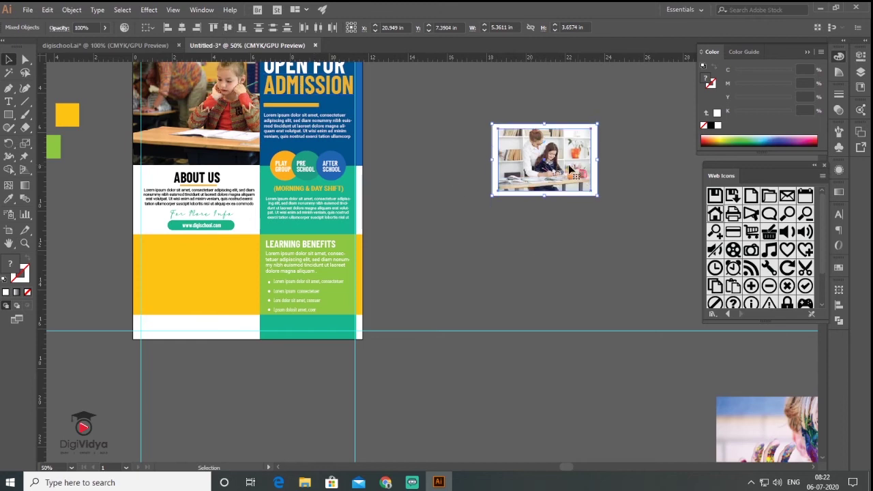
key("ctrl+g")
left_click_drag(569, 167, 216, 287)
left_click_drag(247, 318, 197, 286)
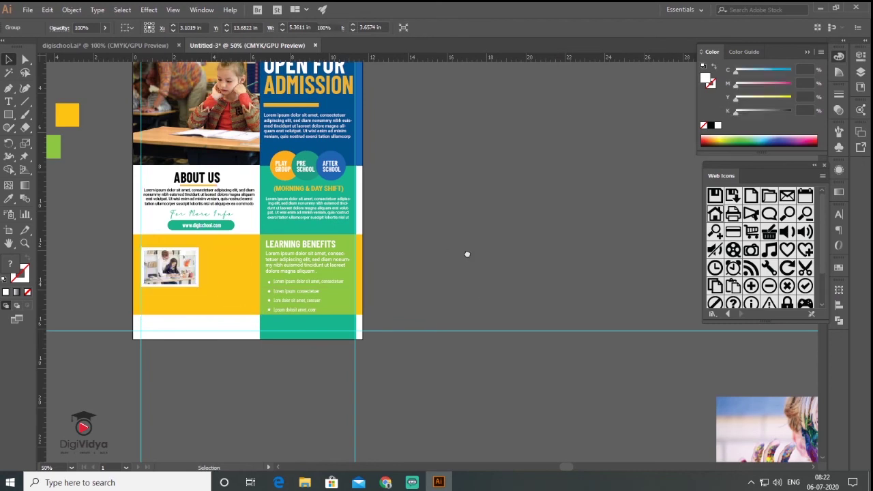
Step: Put a white frame behind the painted-face photo, group, shrink and move it onto the yellow panel
scroll(468, 253, "down", 2)
left_click_drag(457, 101, 682, 254)
right_click(389, 217)
left_click(410, 307)
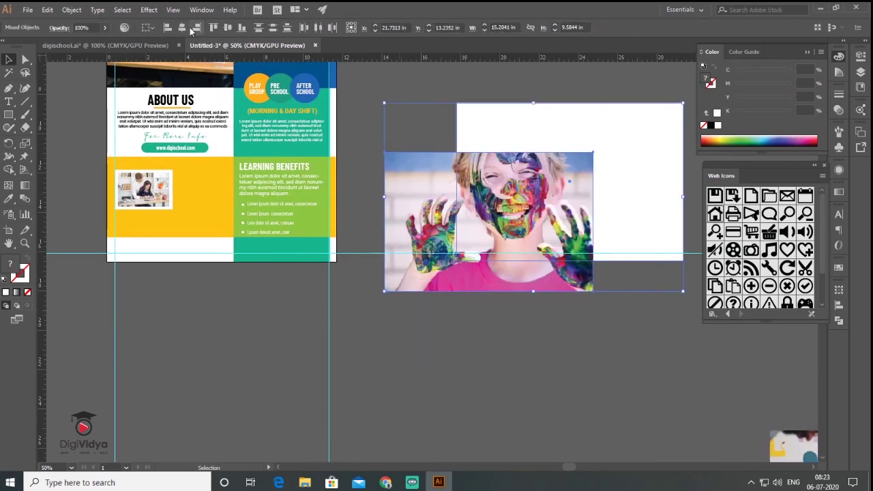
key("ctrl+g")
left_click_drag(644, 282, 491, 166)
left_click_drag(454, 144, 176, 213)
Step: Frame the classroom photo in white, group it, and position it within the collage
key("ctrl+v")
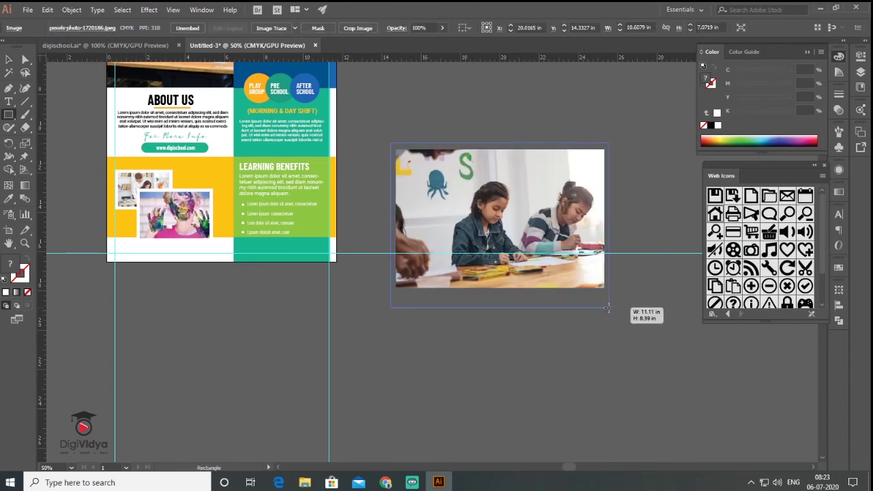
left_click_drag(443, 115, 662, 269)
key("ctrl+[")
left_click_drag(478, 205, 501, 205)
key("ctrl+g")
left_click_drag(636, 285, 497, 185)
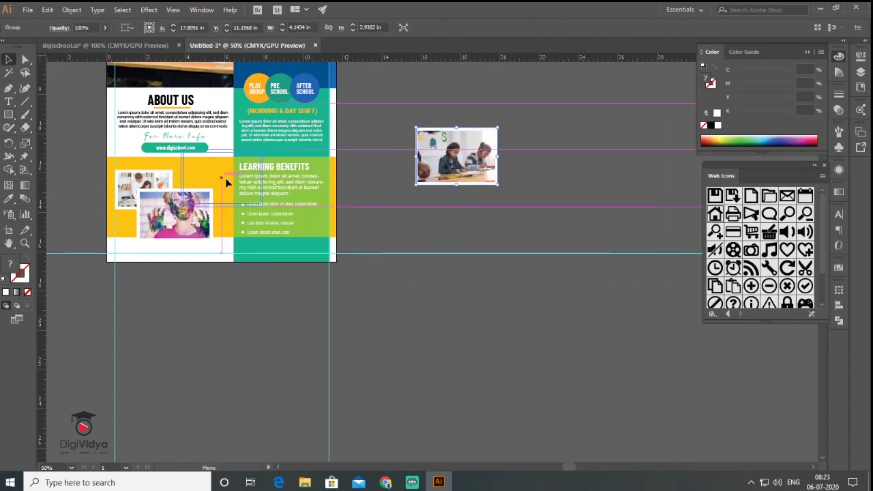
left_click_drag(457, 157, 205, 182)
Step: Pan over the collage and select the three framed photos
left_click(195, 253)
key("ctrl+plus")
mouse_move(322, 201)
left_mouse_down()
mouse_move(421, 198)
mouse_move(364, 225)
left_mouse_up()
left_click(250, 179)
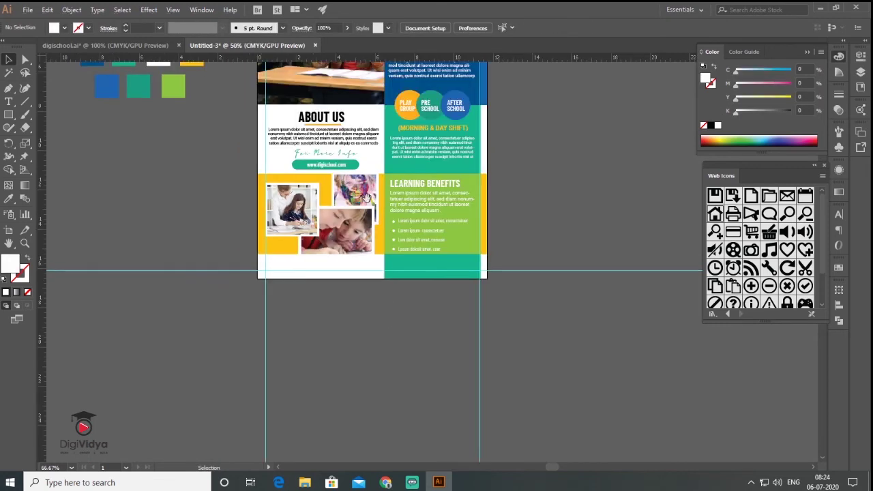
Step: Place the globe and phone icons, expand them to paths, and shrink them onto the bottom white band
mouse_move(367, 198)
left_mouse_down()
mouse_move(450, 369)
mouse_move(421, 208)
left_mouse_up()
scroll(396, 303, "up", 1)
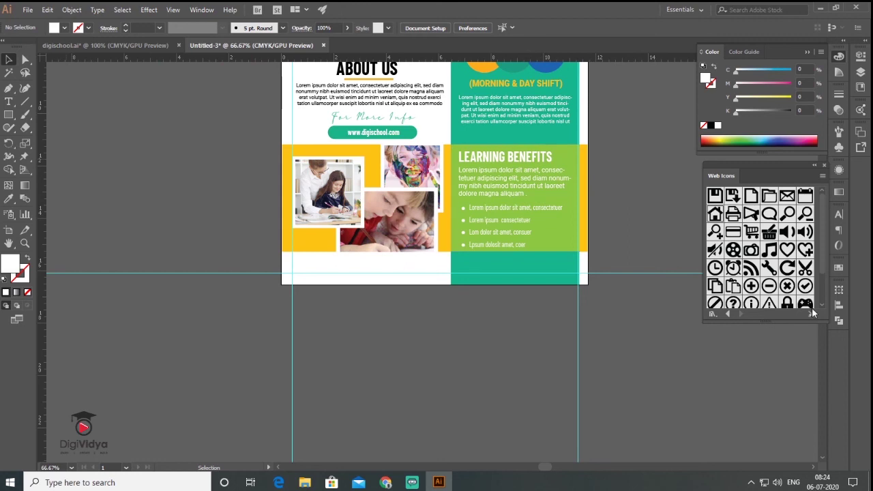
left_click_drag(807, 319, 807, 363)
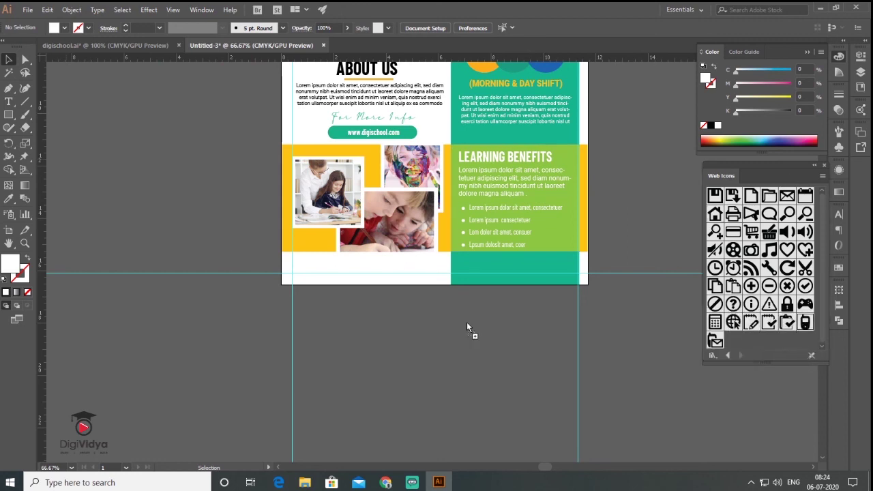
left_click_drag(733, 322, 396, 322)
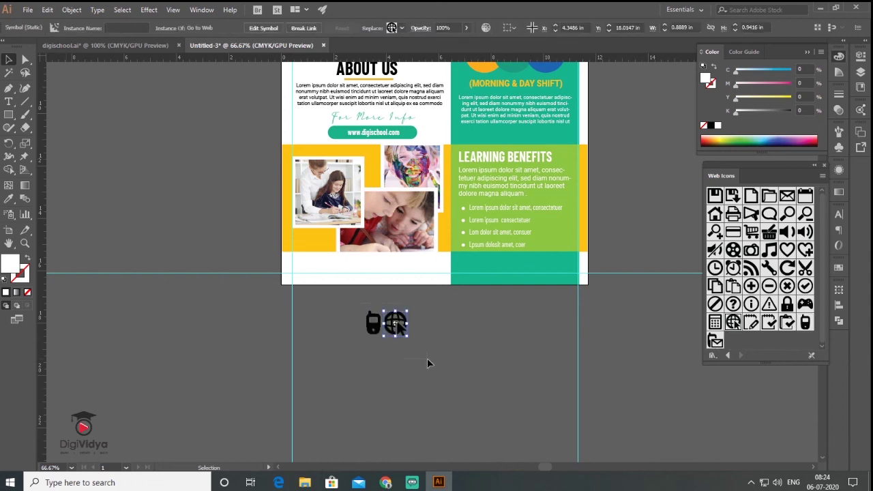
key("ctrl+a")
left_click(71, 10)
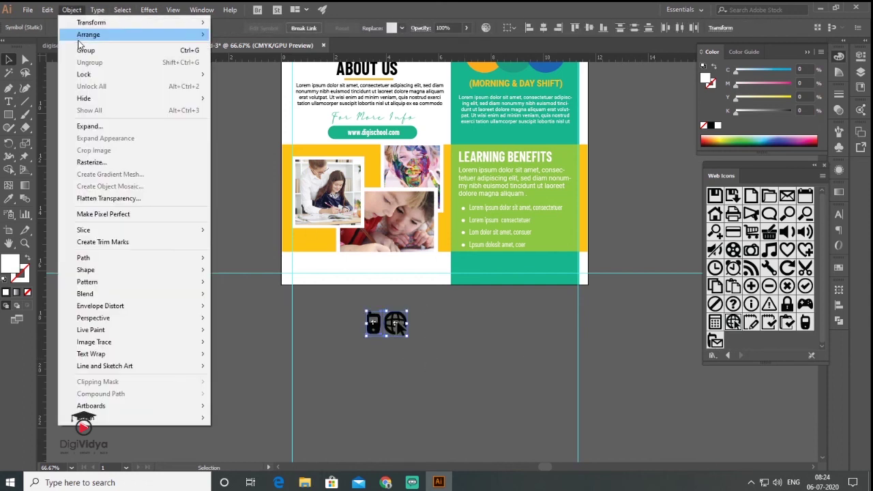
left_click(89, 126)
key("Return")
scroll(405, 342, "up", 2, "alt")
mouse_move(410, 328)
left_mouse_down()
mouse_move(181, 181)
mouse_move(380, 174)
left_mouse_up()
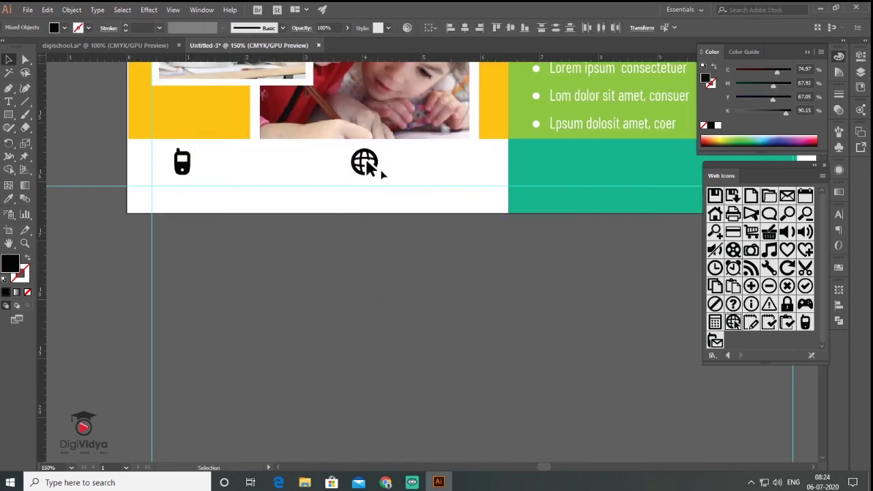
scroll(381, 174, "down", 3, "alt")
scroll(435, 311, "up", 1, "alt")
left_click_drag(436, 311, 469, 276)
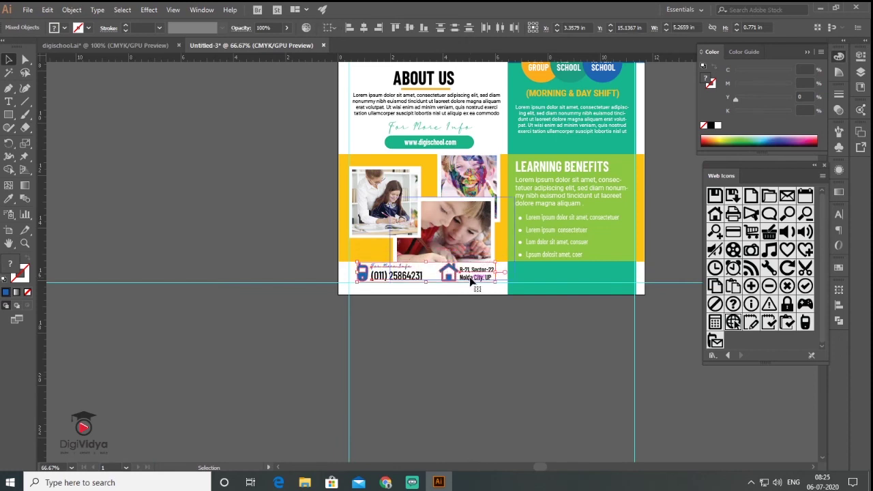
scroll(489, 343, "up", 2, "alt")
scroll(606, 304, "down", 2, "alt")
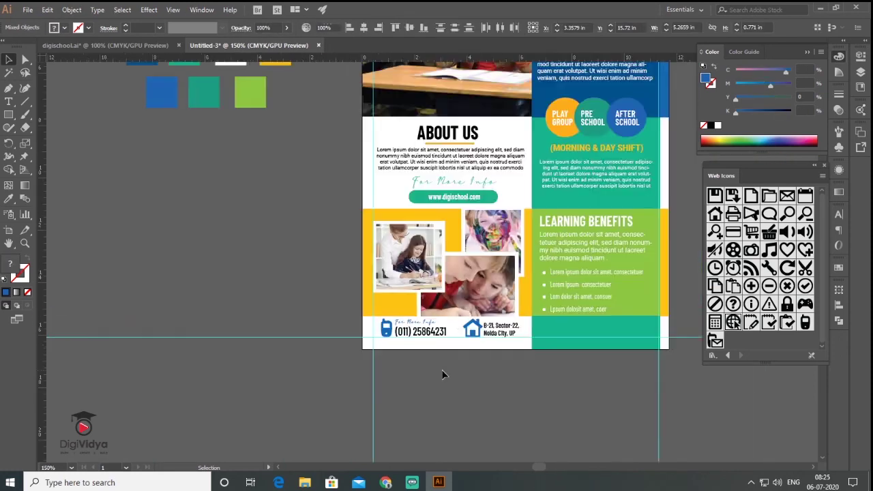
scroll(442, 375, "down", 1, "alt")
left_click_drag(539, 288, 458, 288)
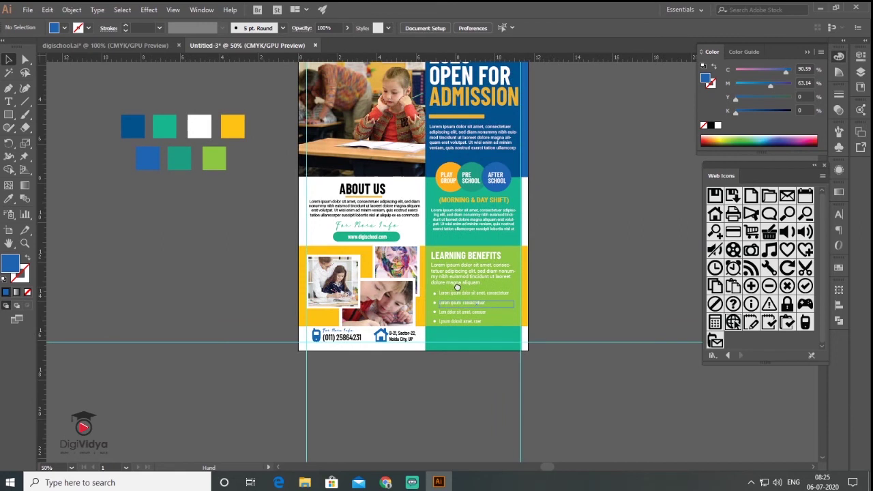
scroll(464, 355, "up", 1, "alt")
scroll(466, 355, "up", 1, "alt")
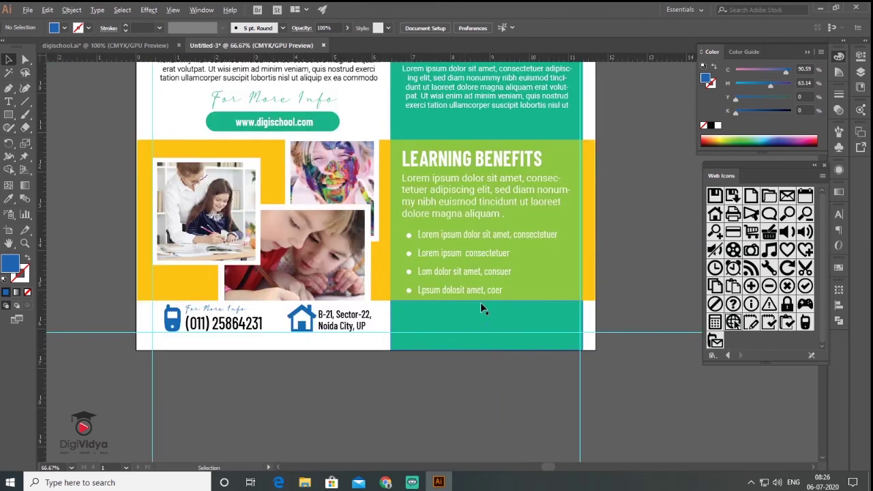
key("ctrl+v")
left_click_drag(452, 263, 505, 325)
left_click(599, 404)
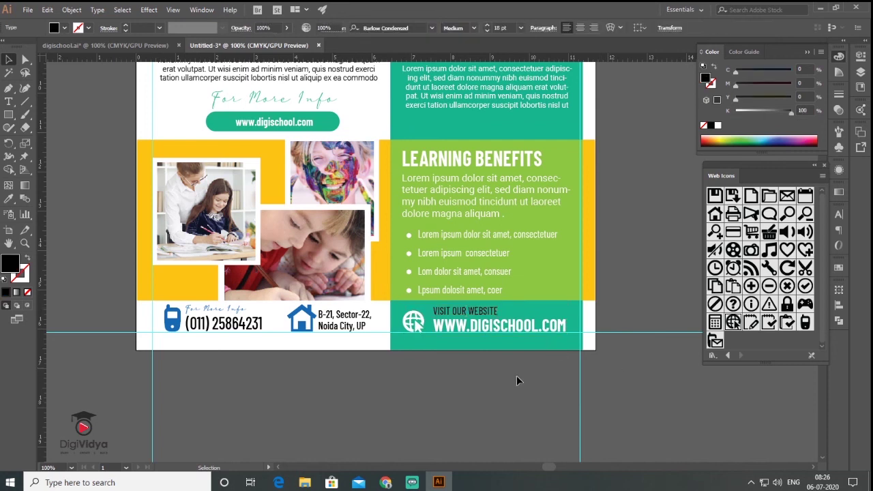
scroll(516, 376, "down", 2, "alt")
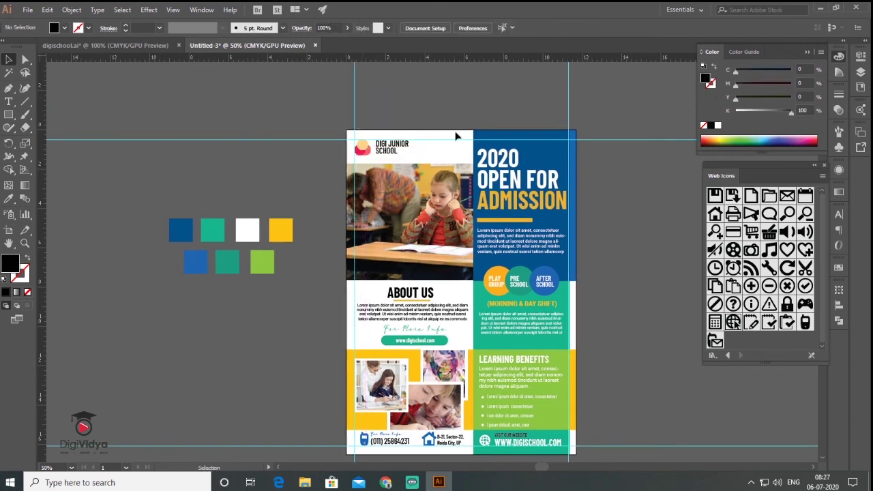
Step: Ungroup the colour swatch group so each square can be moved separately
scroll(455, 136, "up", 1, "alt")
left_click_drag(55, 171, 232, 219)
left_click(76, 269)
left_click(171, 198)
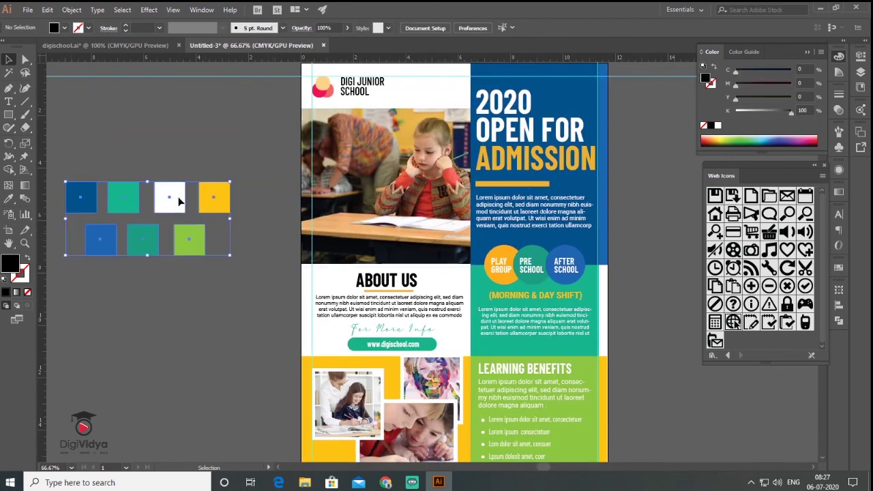
right_click(179, 198)
left_click(210, 288)
Step: Place the yellow square and a small green square on the flyer, deleting the lime-green one
left_click(258, 214)
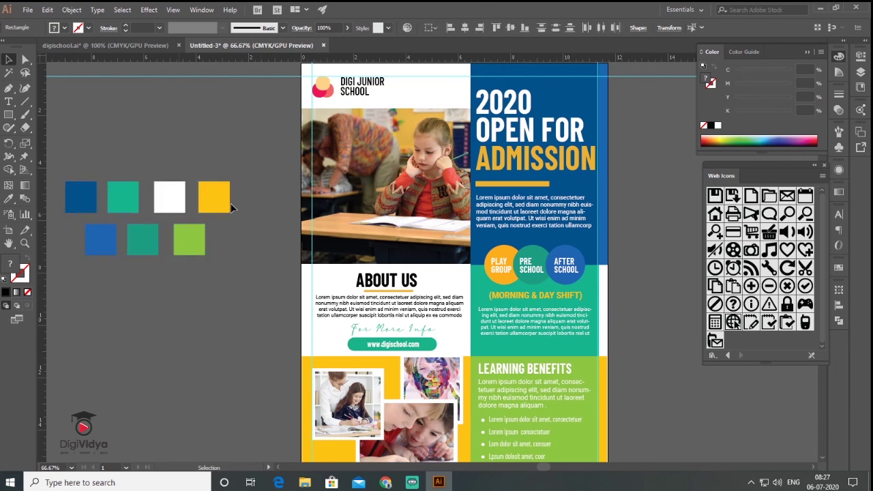
left_click_drag(215, 194, 327, 272)
left_click(189, 238)
key("Delete")
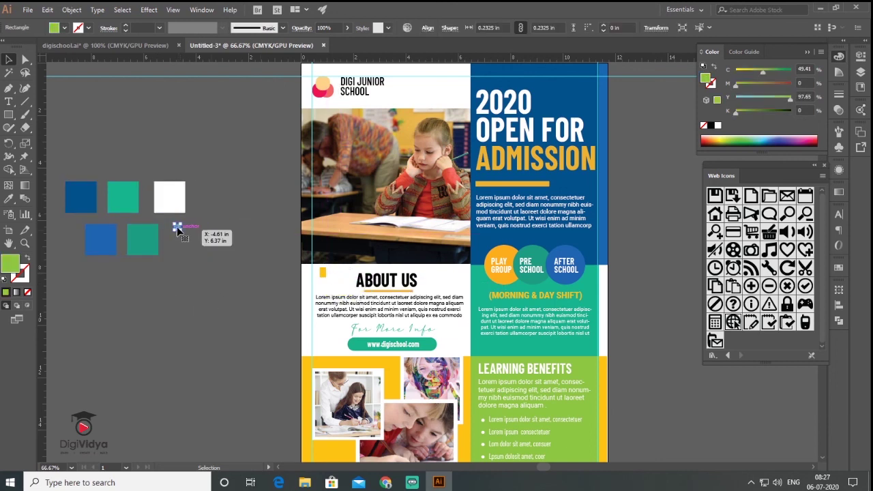
left_click_drag(191, 266, 60, 176)
Step: Place the white strip and teal strips along the flyer's right side
right_click(172, 208)
left_click(232, 287)
left_click(170, 197)
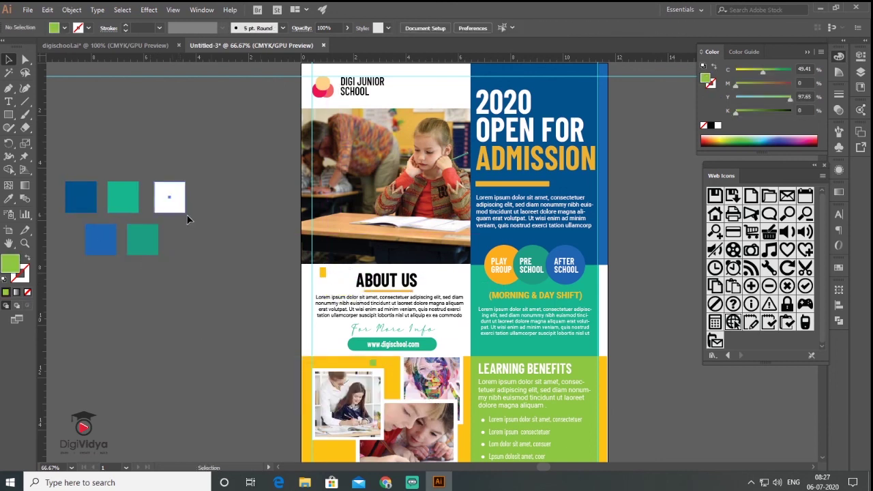
left_click_drag(170, 198, 586, 340)
left_click(122, 198)
left_click_drag(122, 197, 599, 102)
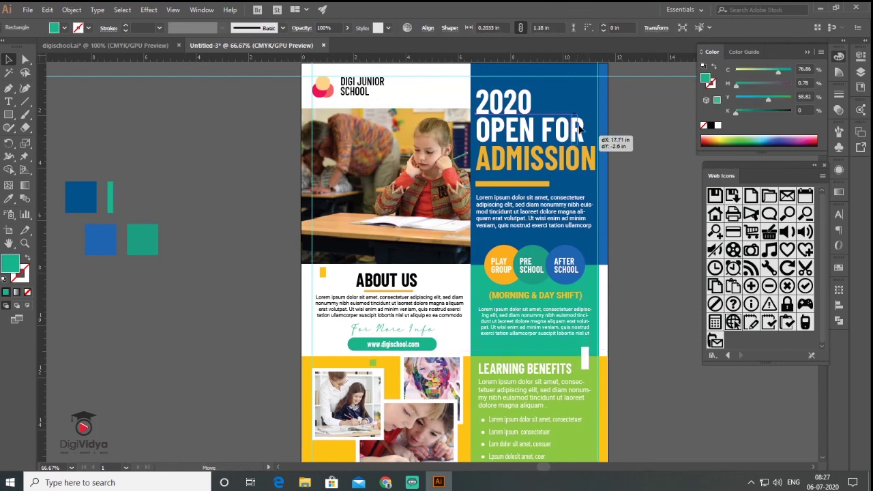
left_click_drag(140, 244, 467, 253)
Step: Place the medium-blue and small dark-blue squares on the flyer
left_click(102, 243)
left_click_drag(102, 242, 335, 451)
left_click(79, 184)
left_click_drag(78, 186, 491, 344)
key("ctrl+minus")
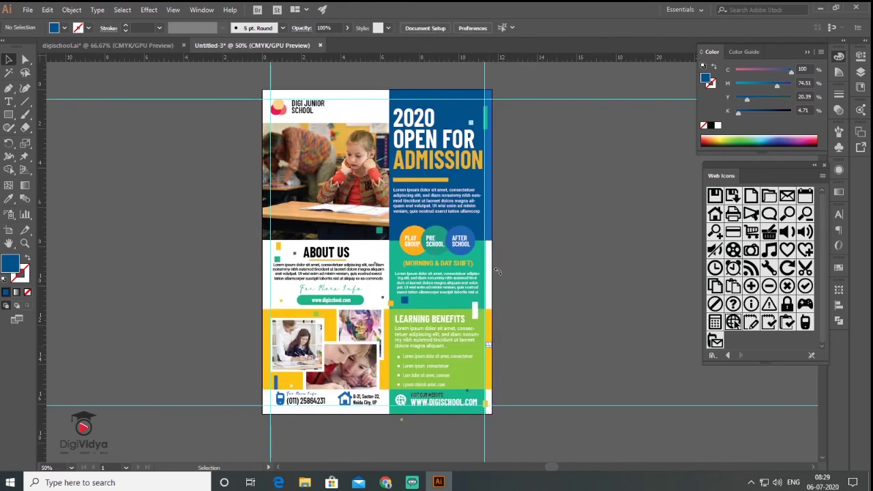
Step: Review the finished flyer and show it in full-screen mode
left_click(322, 434)
key("ctrl+equal")
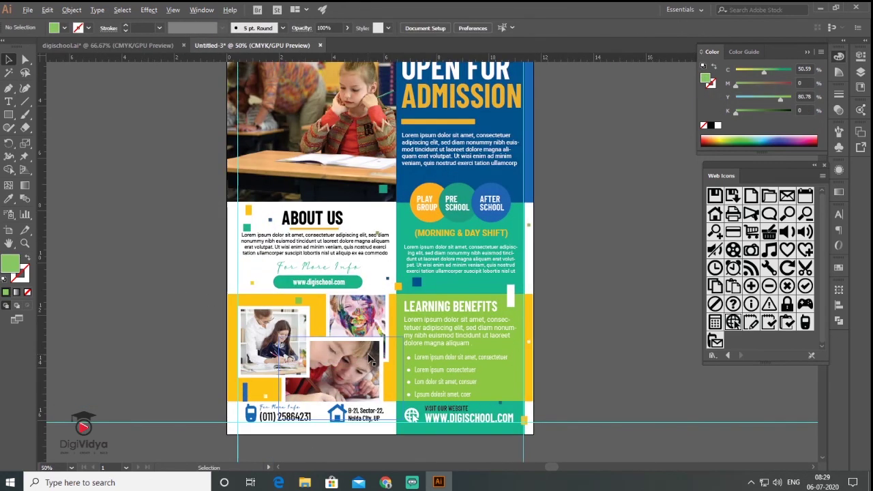
left_click_drag(481, 227, 517, 252)
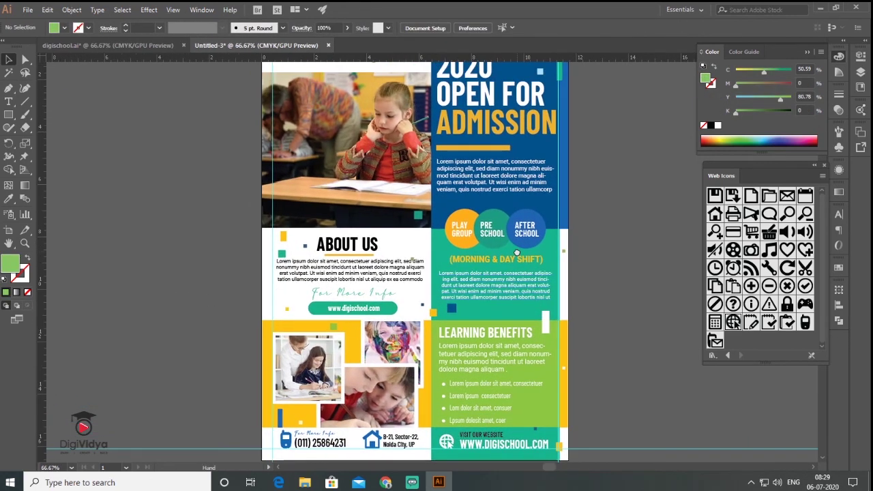
key("f")
key("f")
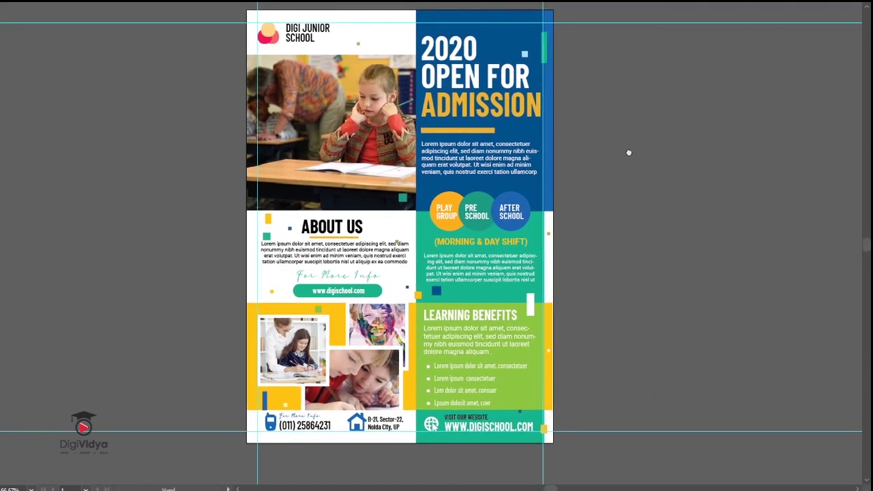
left_click_drag(618, 150, 653, 154)
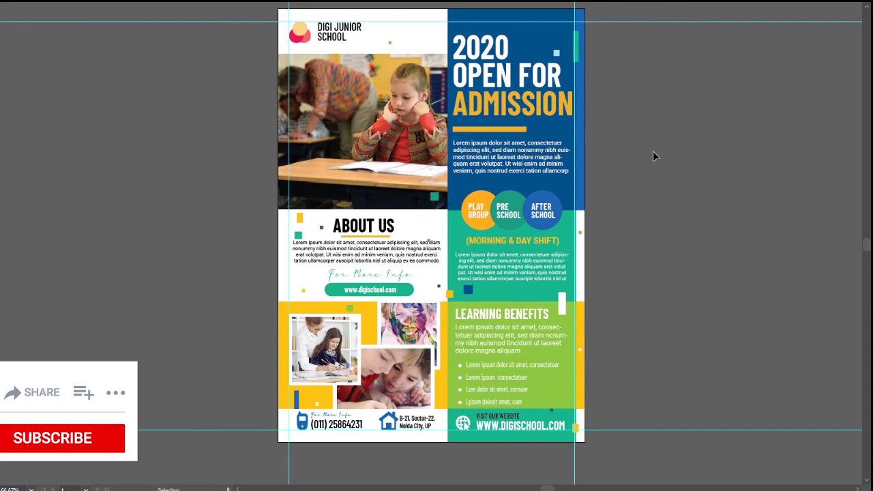